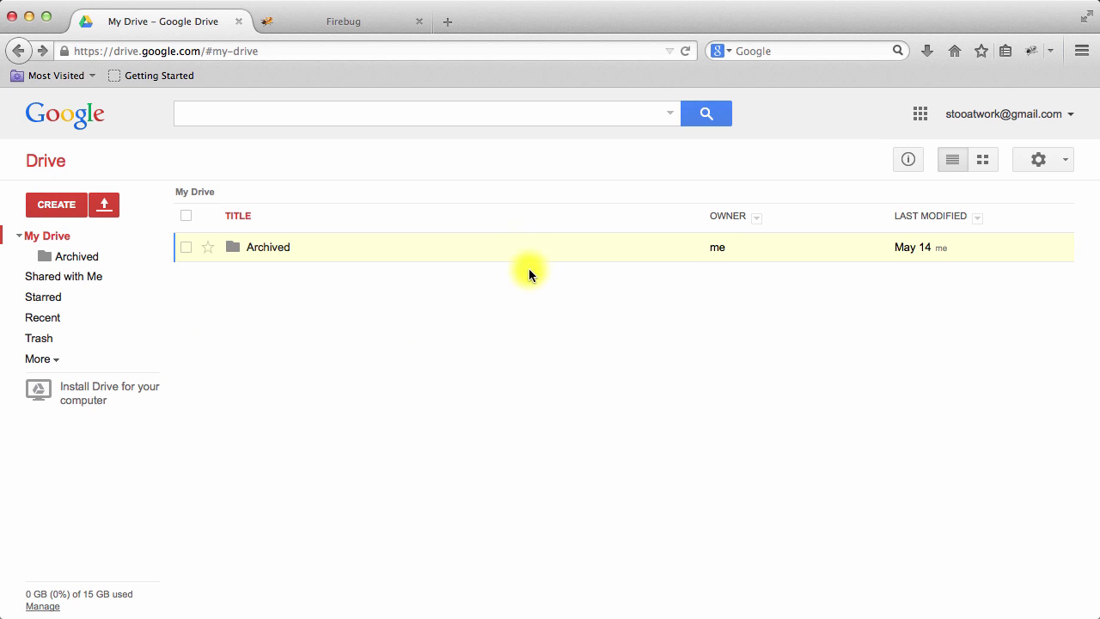
Create a new spreadsheet in Drive and name it "Grocery Inventory"
click(46, 206)
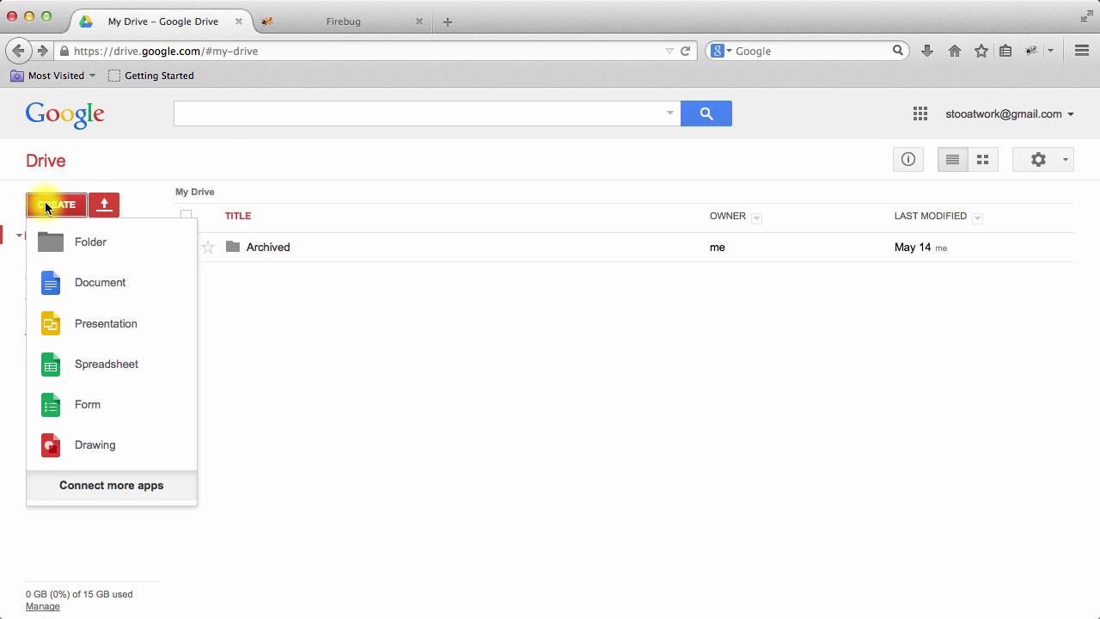
click(107, 363)
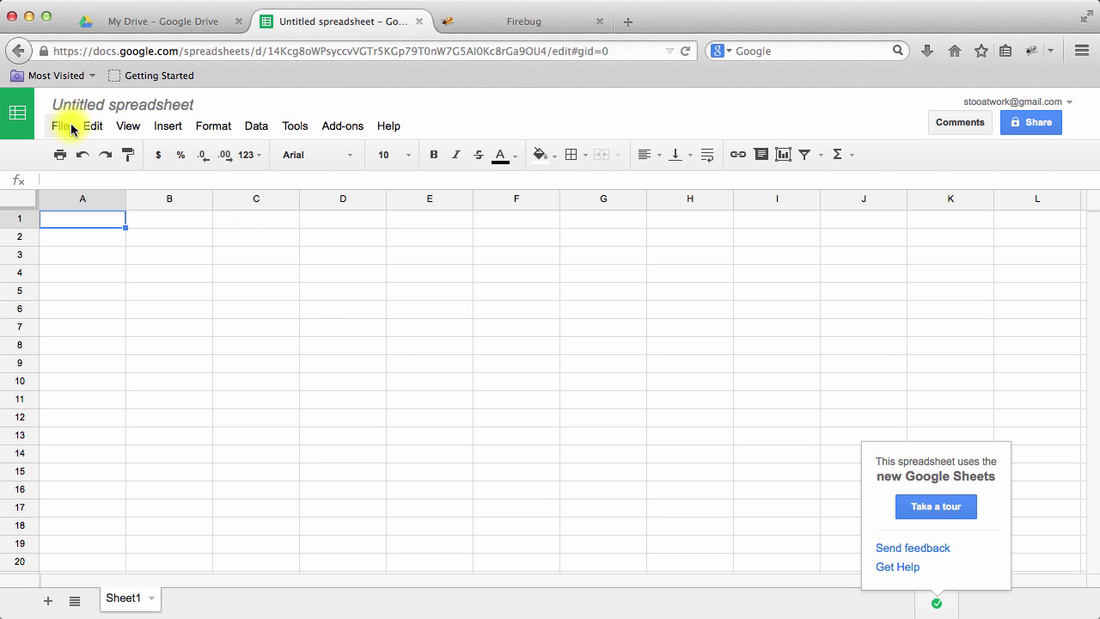
click(158, 105)
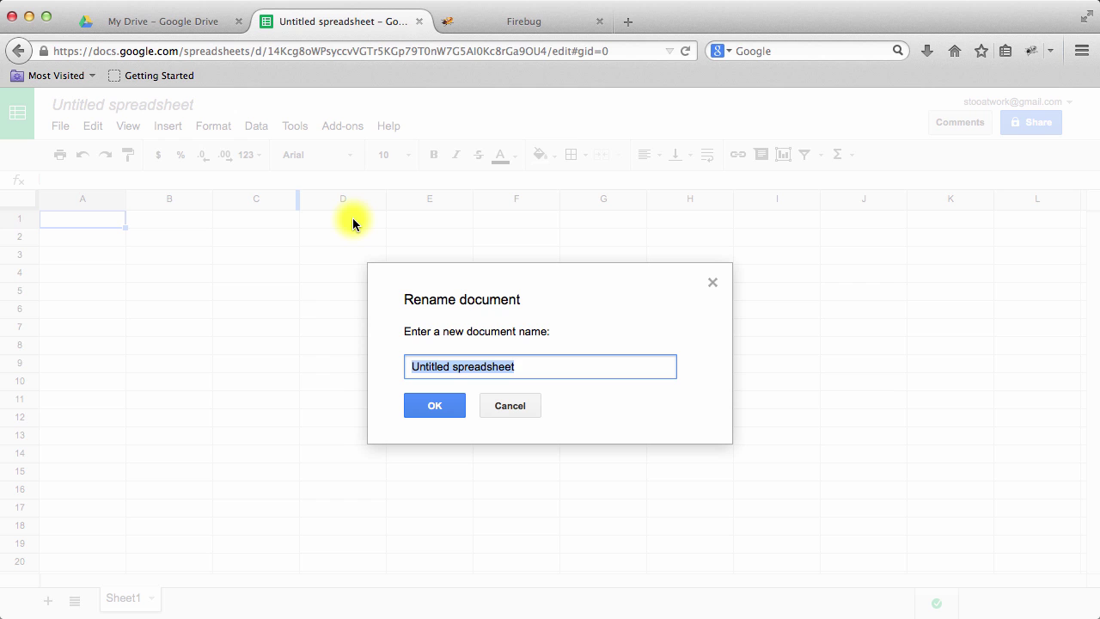
text(Grocery Inventory)
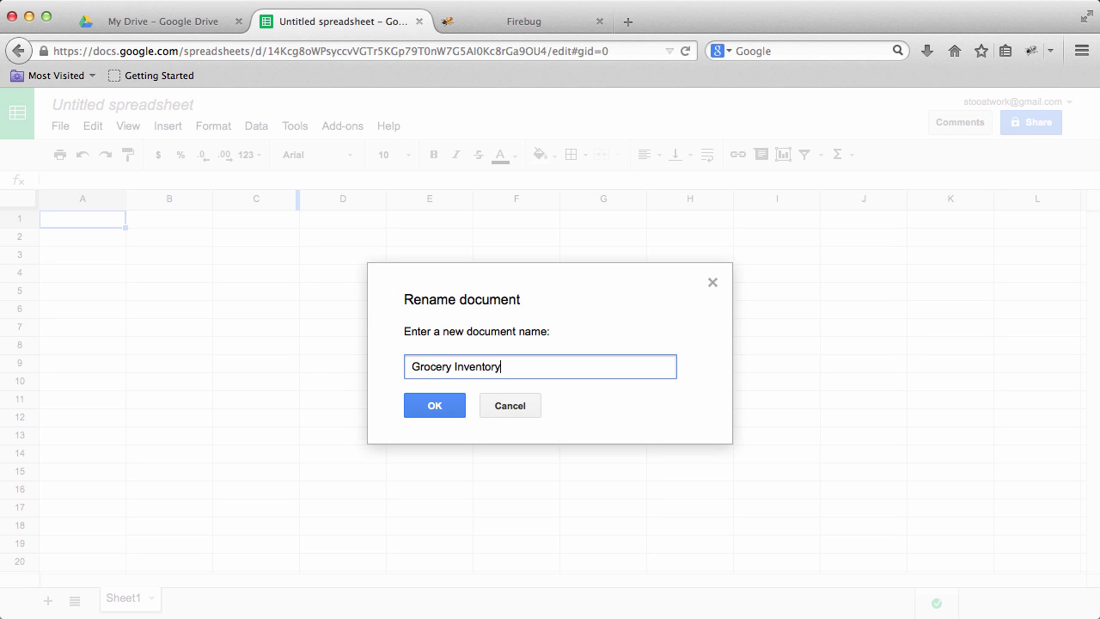
key(Return)
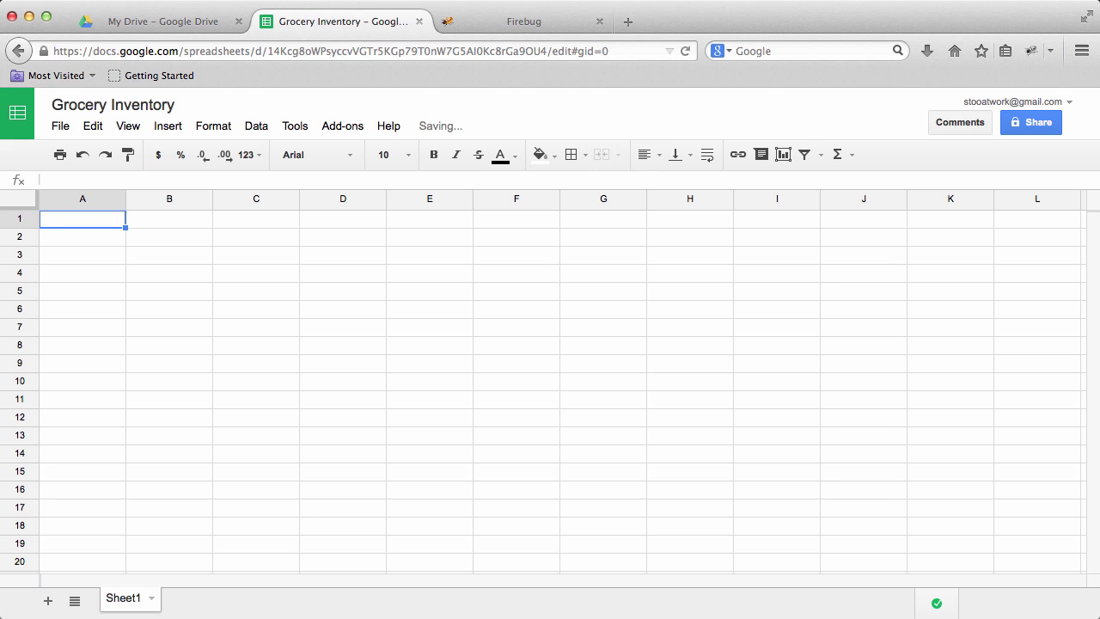
Enter the column headers Item Name, Quantity, Price Per Item and Total Price in cells A1 to D1
text(Item)
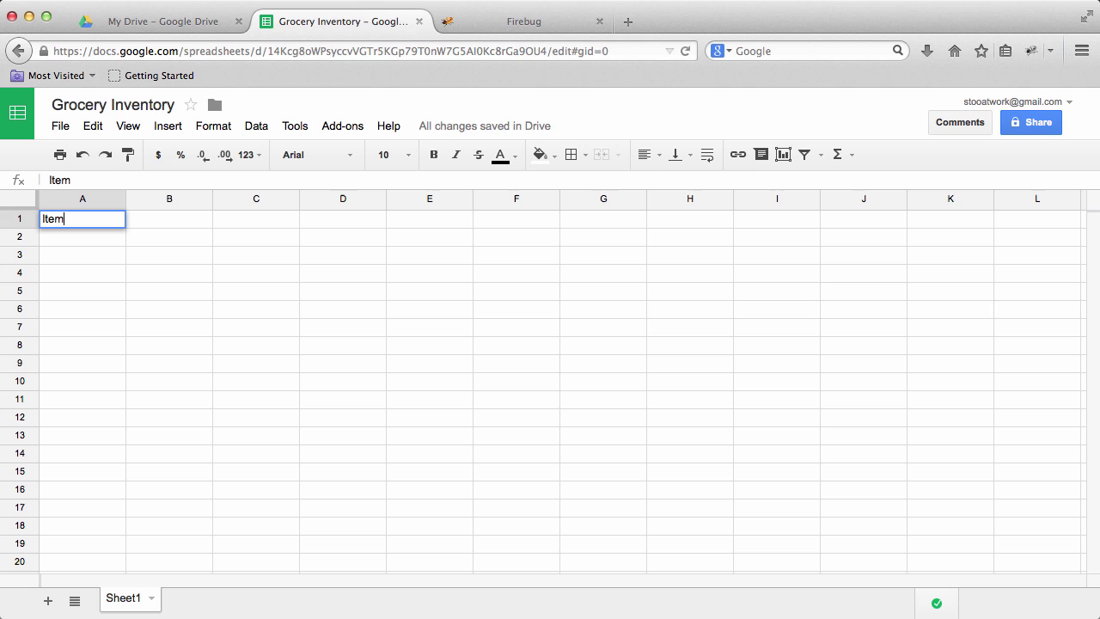
text( Name)
key(Tab)
text(Quantity)
key(Tab)
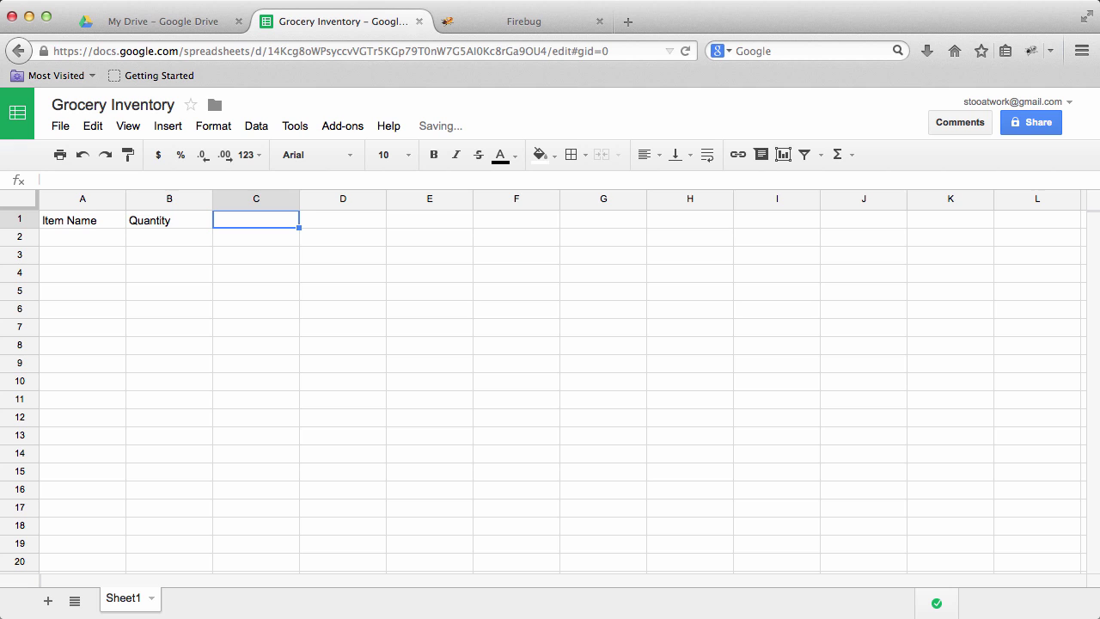
text(Price Per Item)
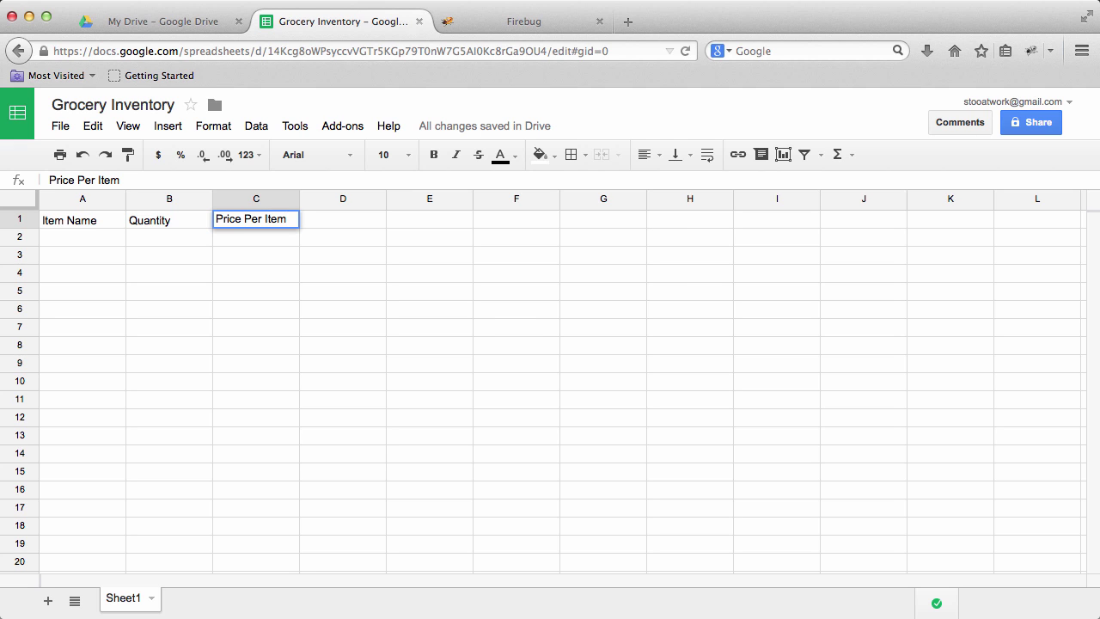
key(Tab)
text(Total Price)
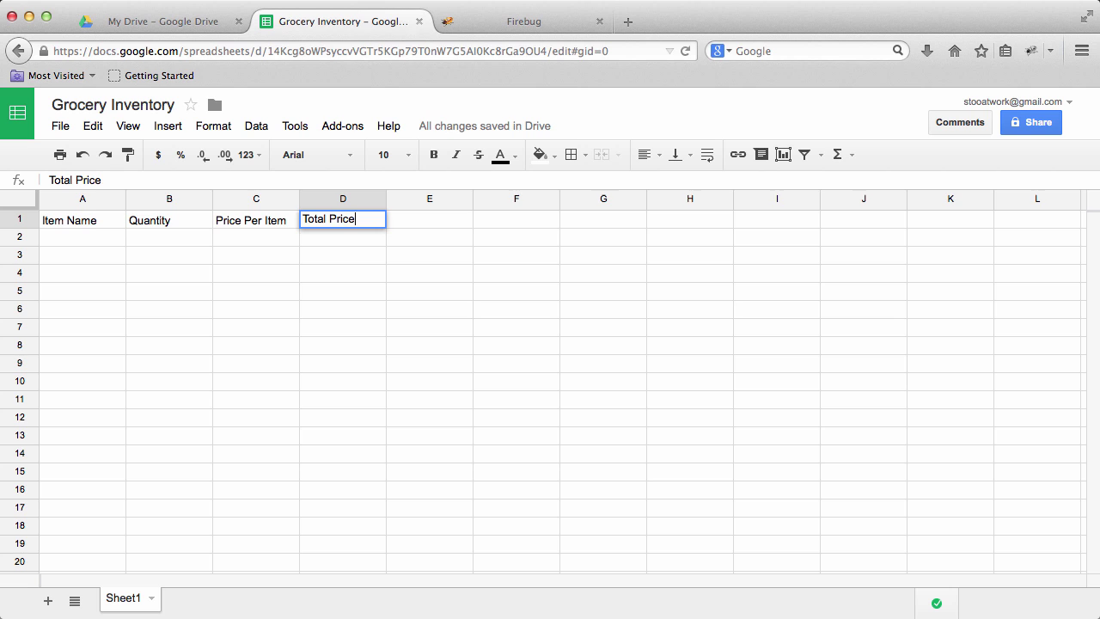
Paste the copied grocery items with their quantities and prices into the sheet, starting at cell A2
click(88, 243)
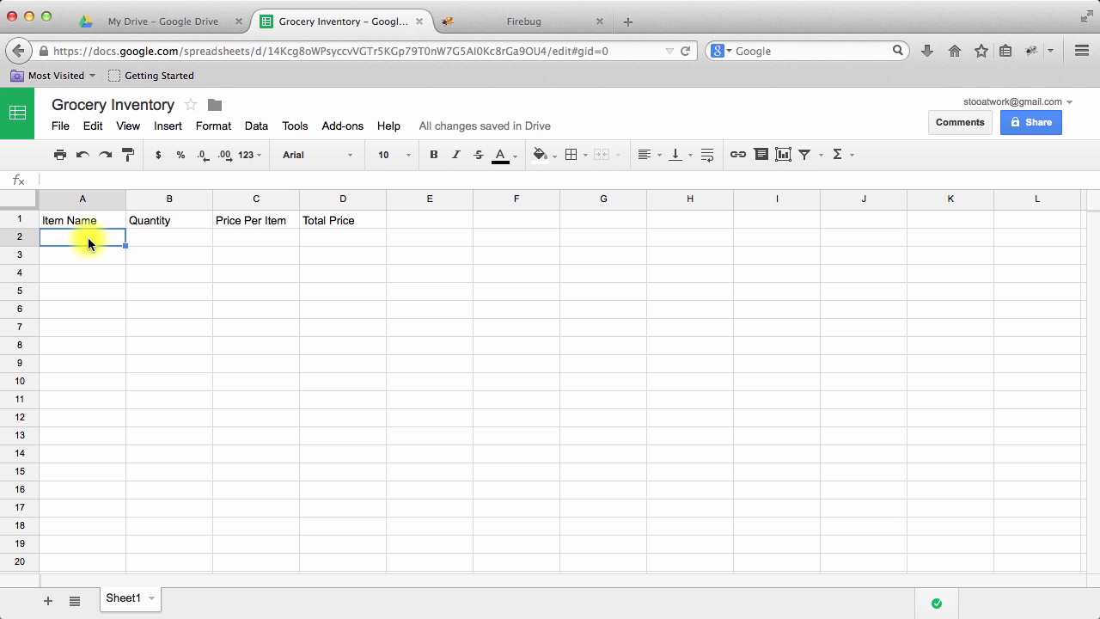
key(ctrl+v)
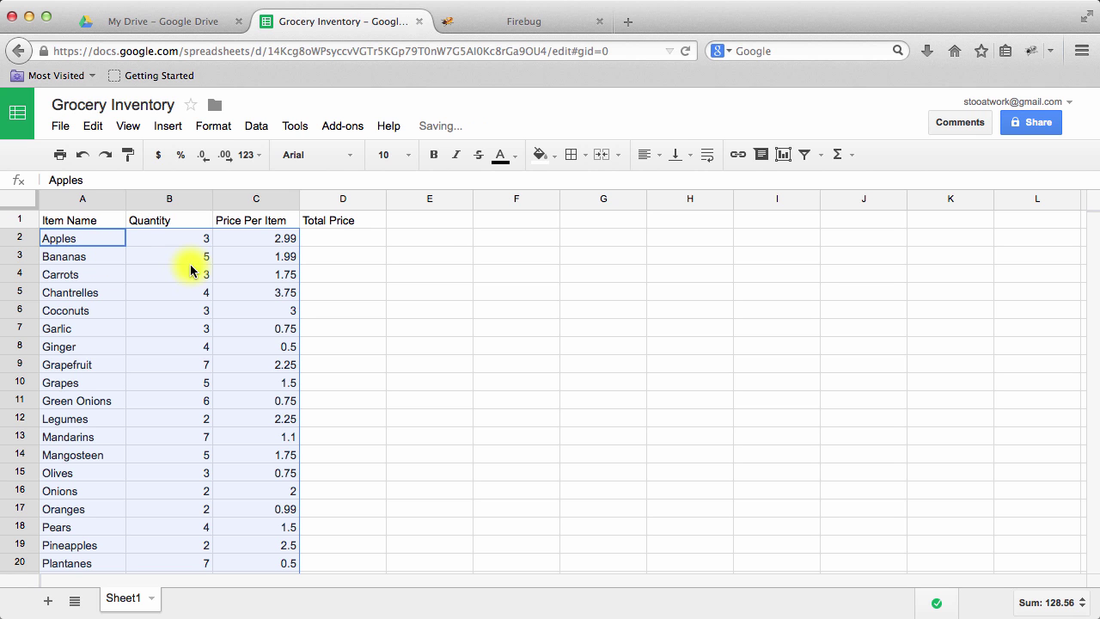
scroll(335, 457, down, 5)
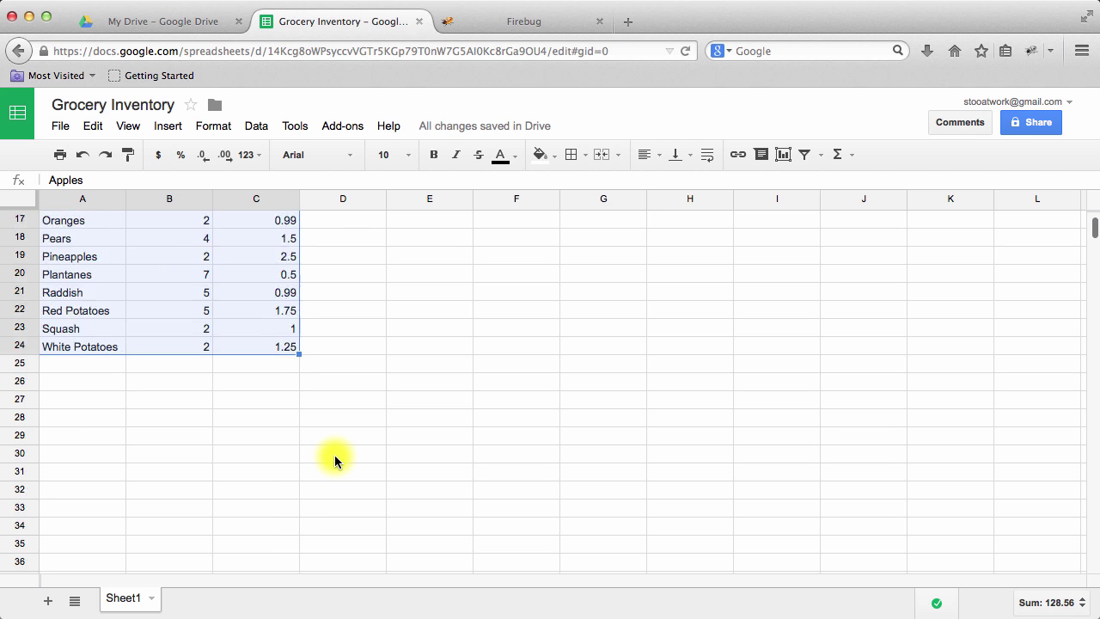
scroll(334, 456, up, 5)
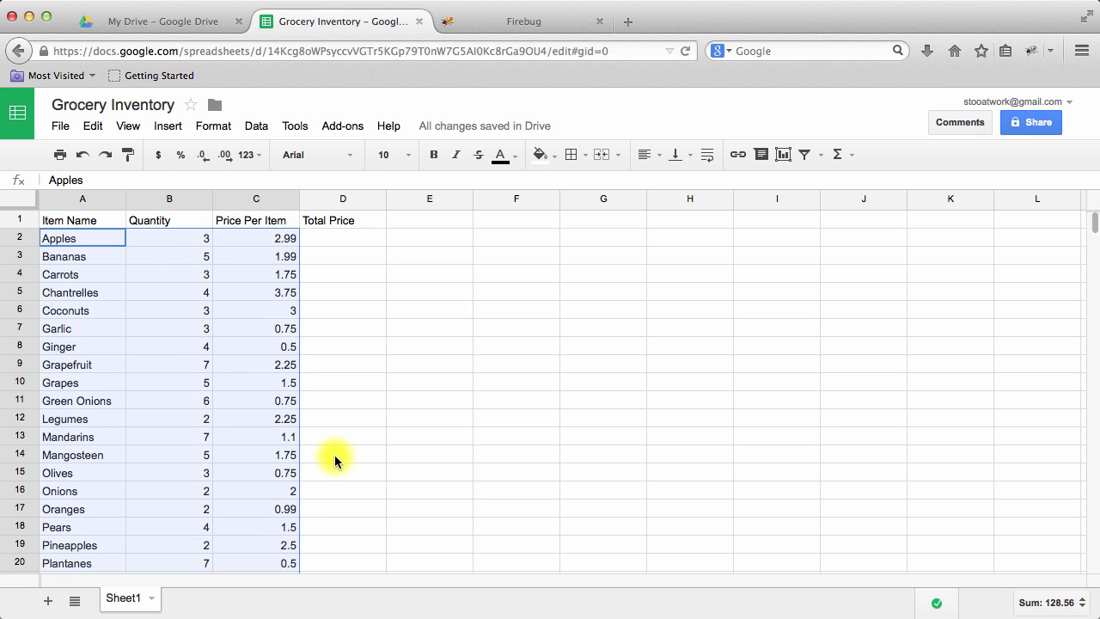
Make the whole header row (row 1) bold
click(159, 244)
drag(71, 221, 344, 220)
click(21, 220)
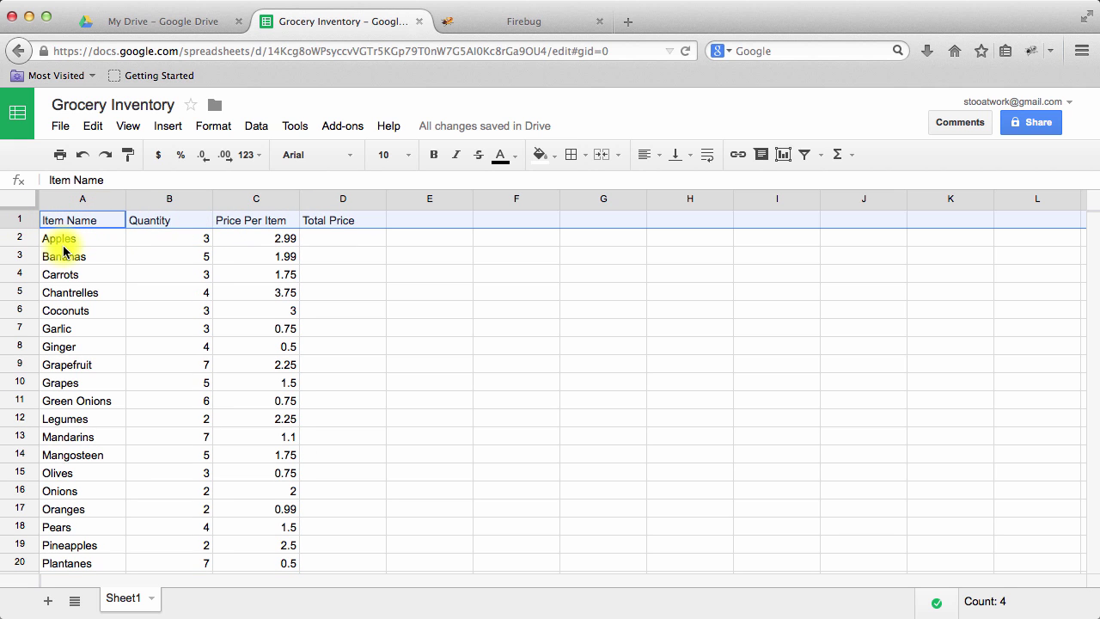
click(80, 199)
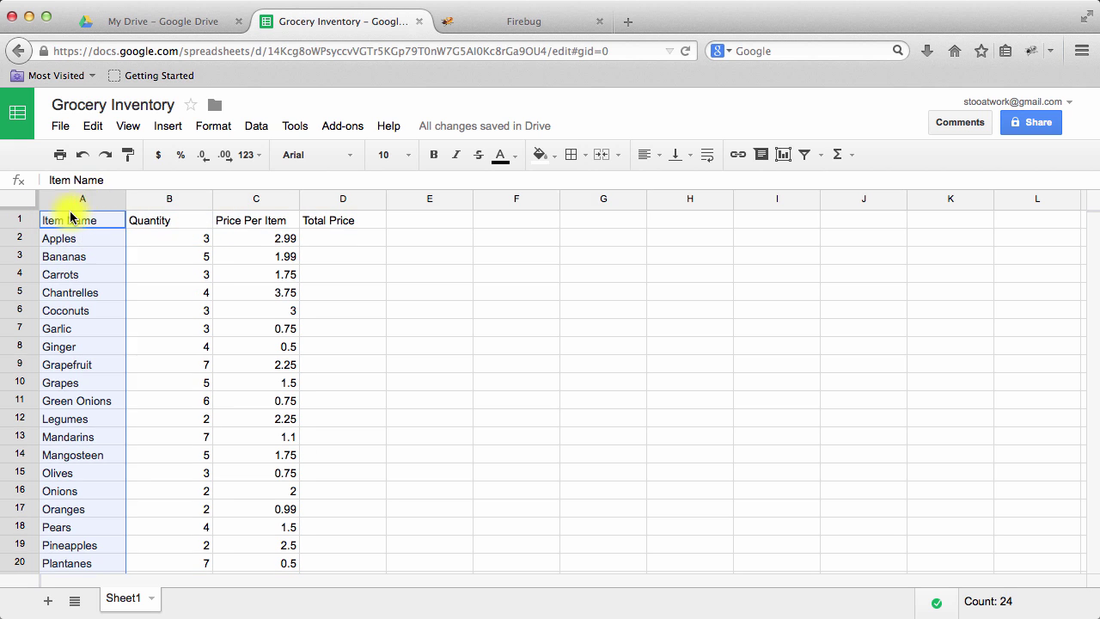
click(24, 221)
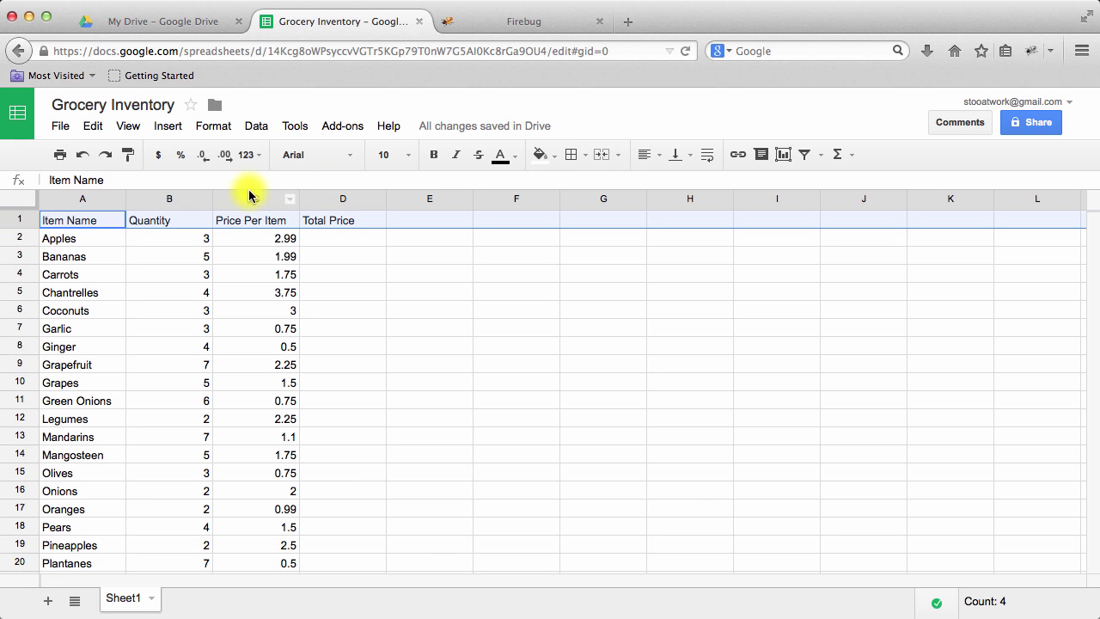
click(435, 155)
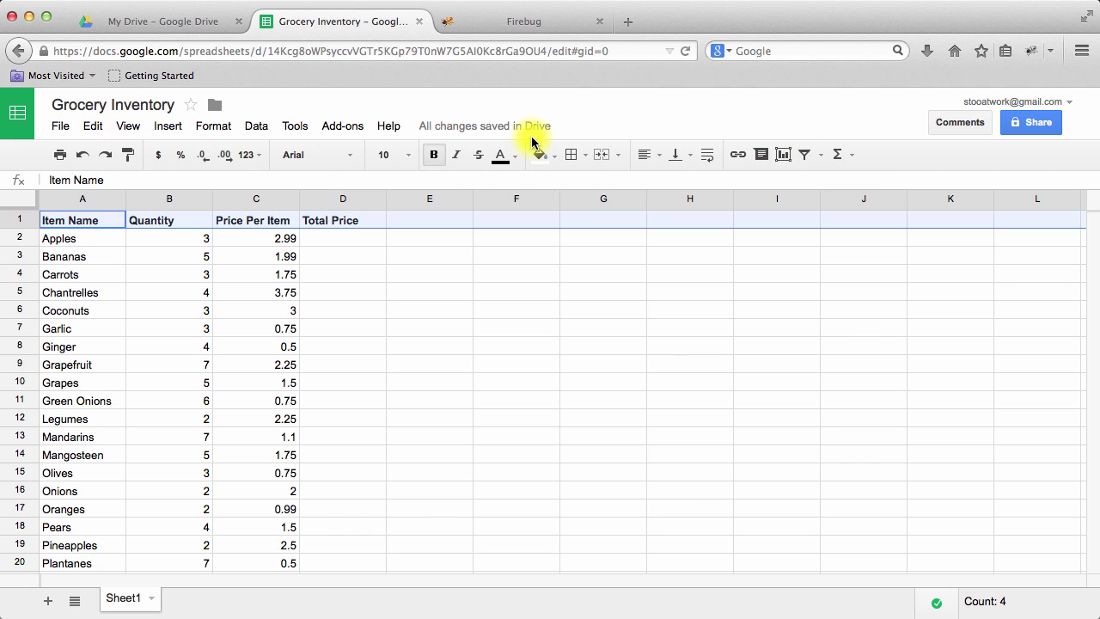
click(290, 129)
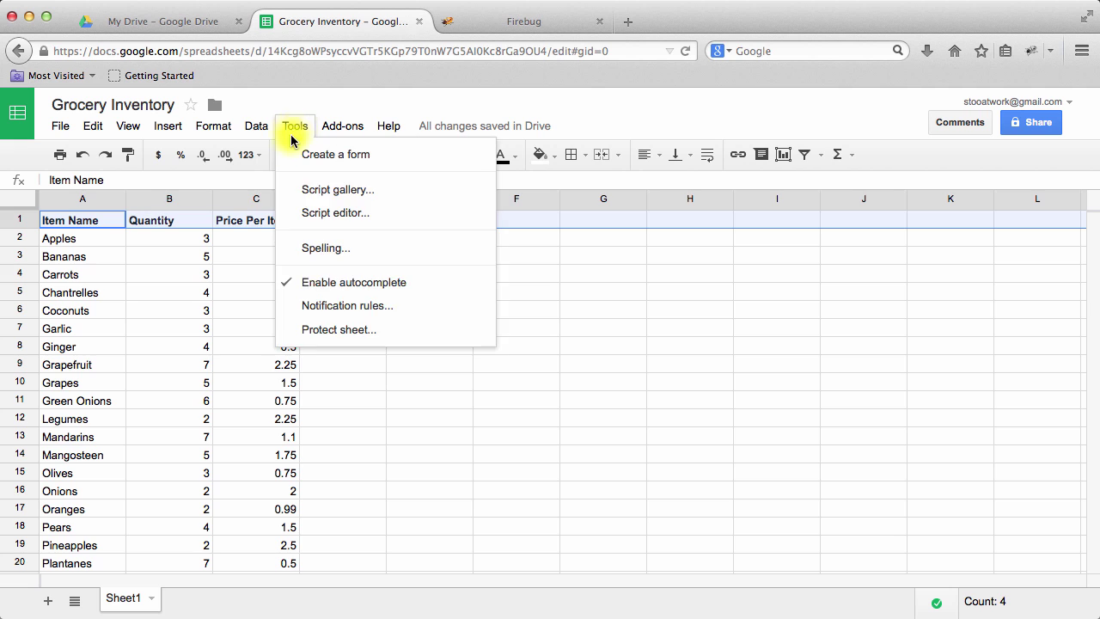
click(249, 129)
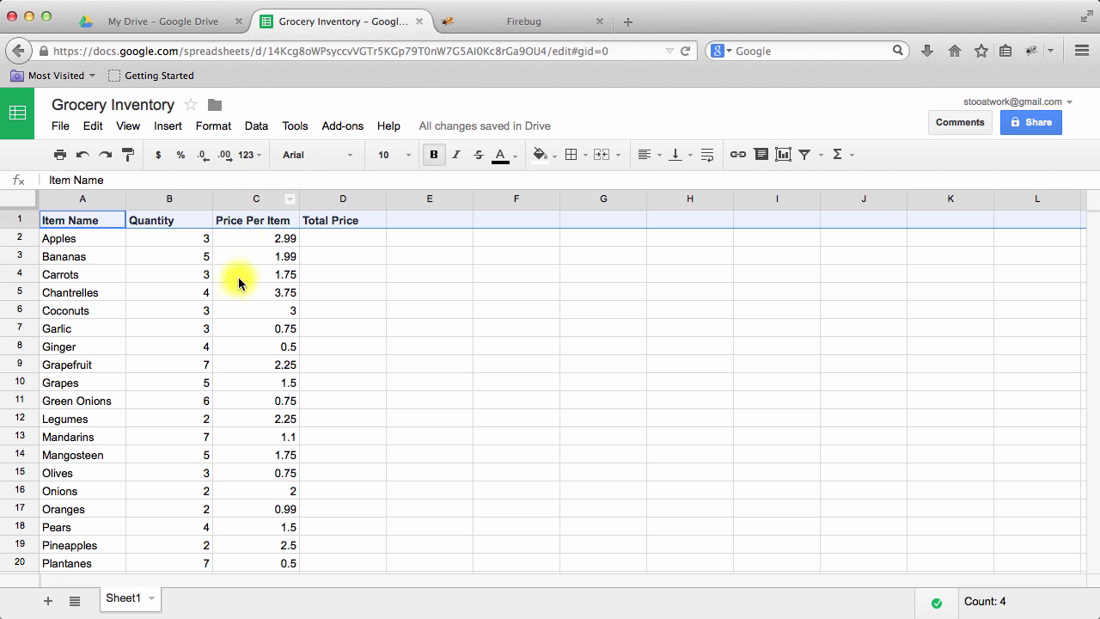
Format the entire Price Per Item column as currency in dollars
click(258, 198)
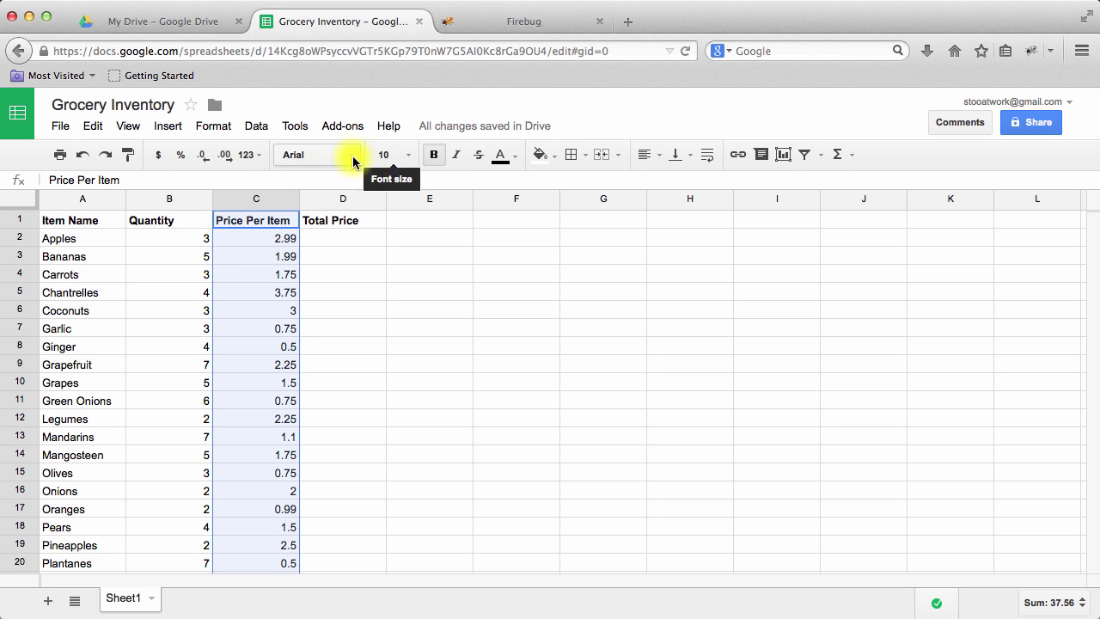
click(158, 156)
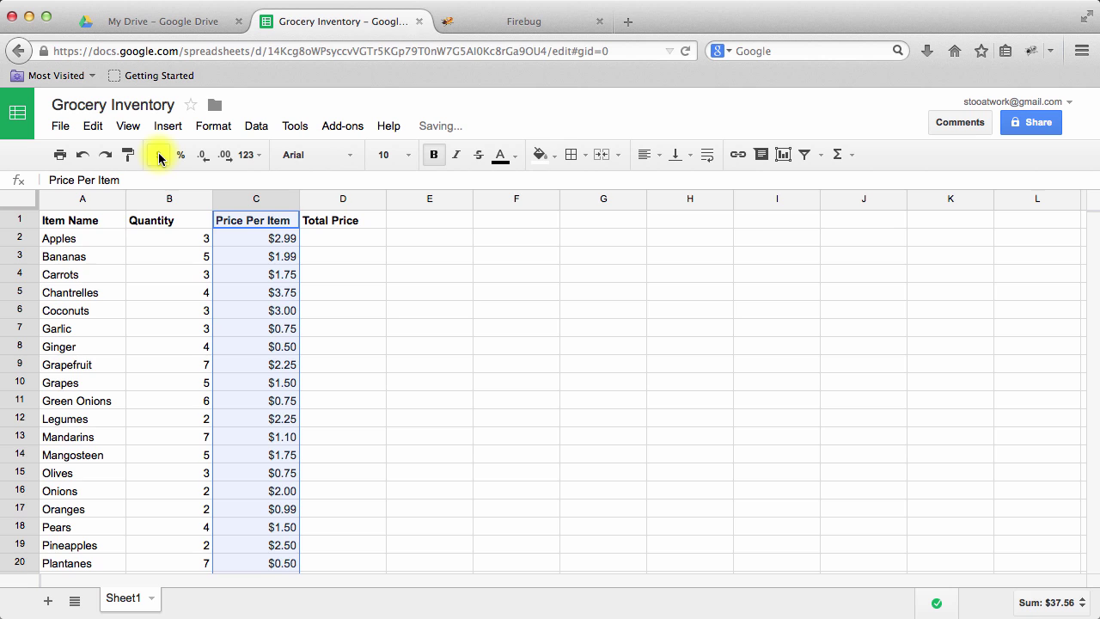
Enter the formula =B2*C2 in cell D2 to calculate the total price of the apples
click(352, 241)
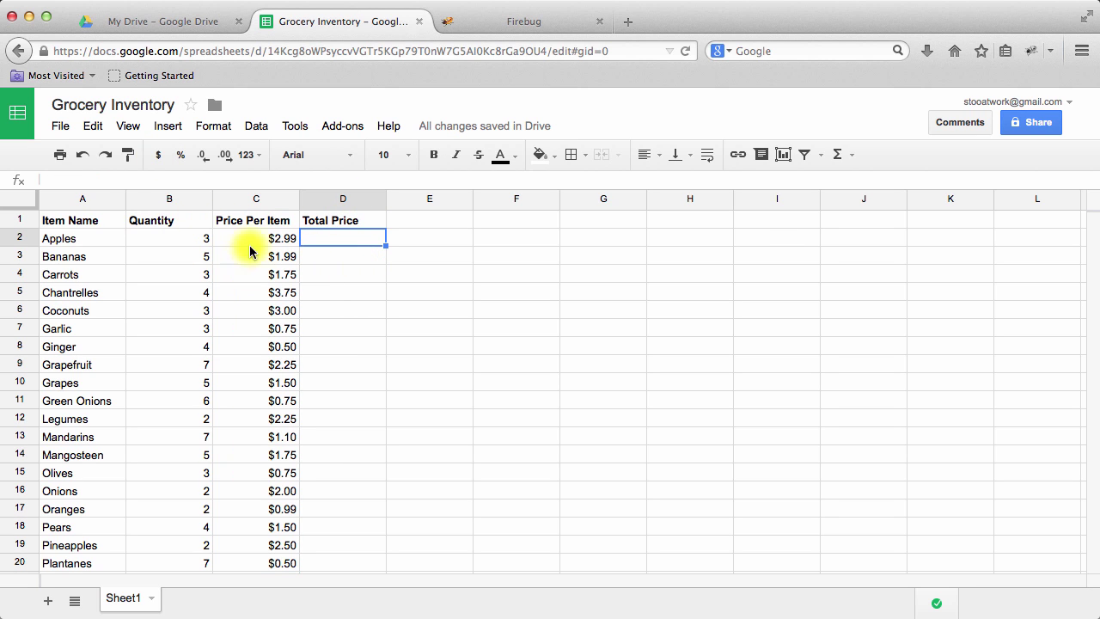
double_click(321, 236)
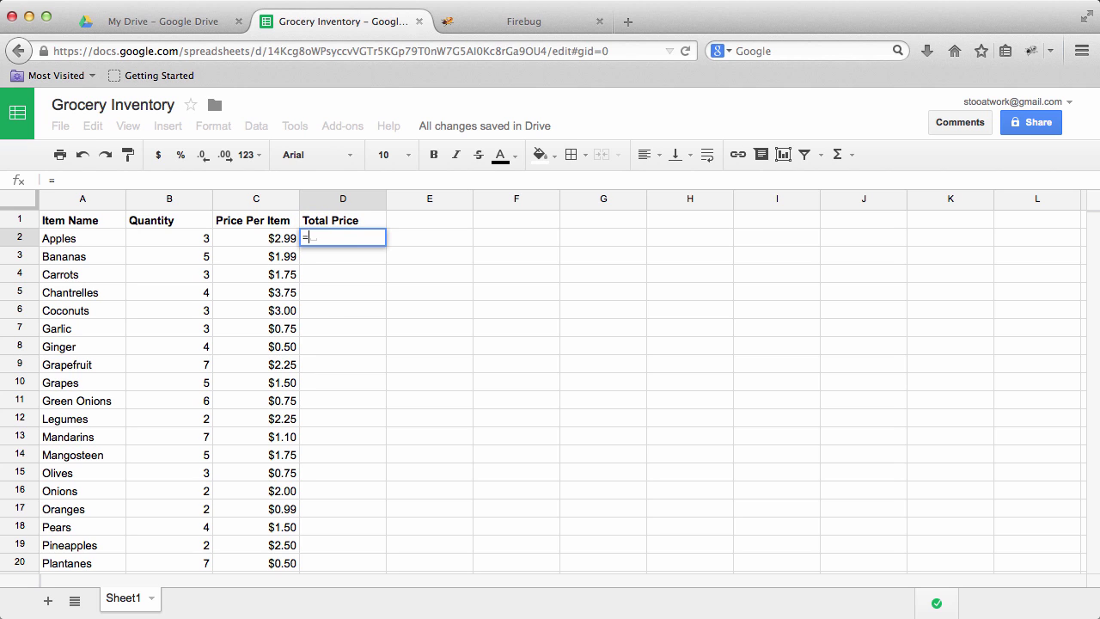
click(193, 241)
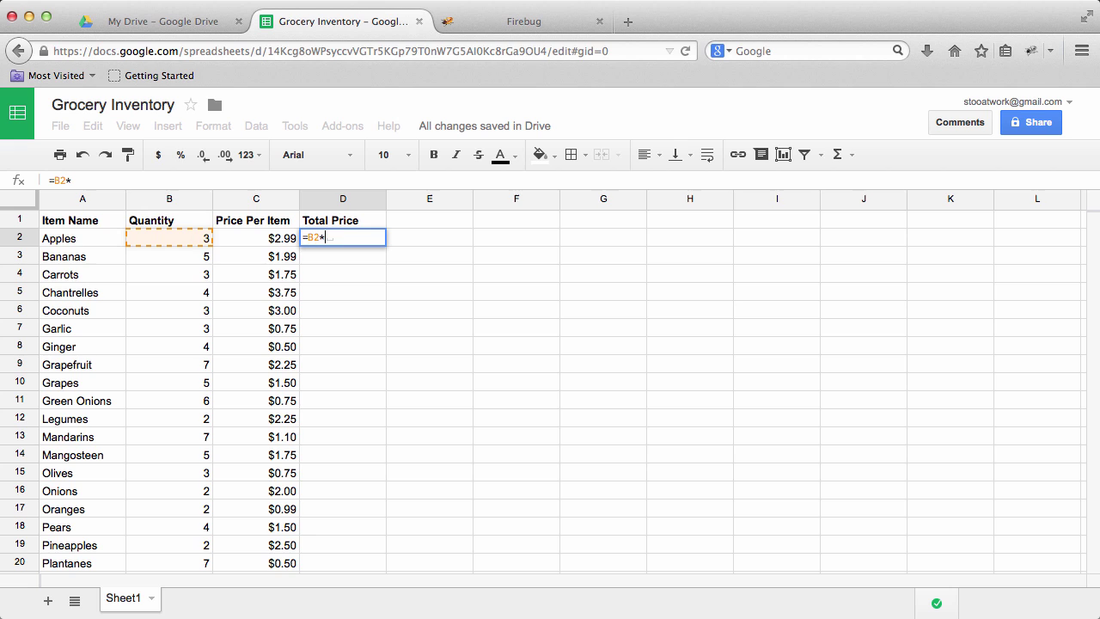
click(235, 241)
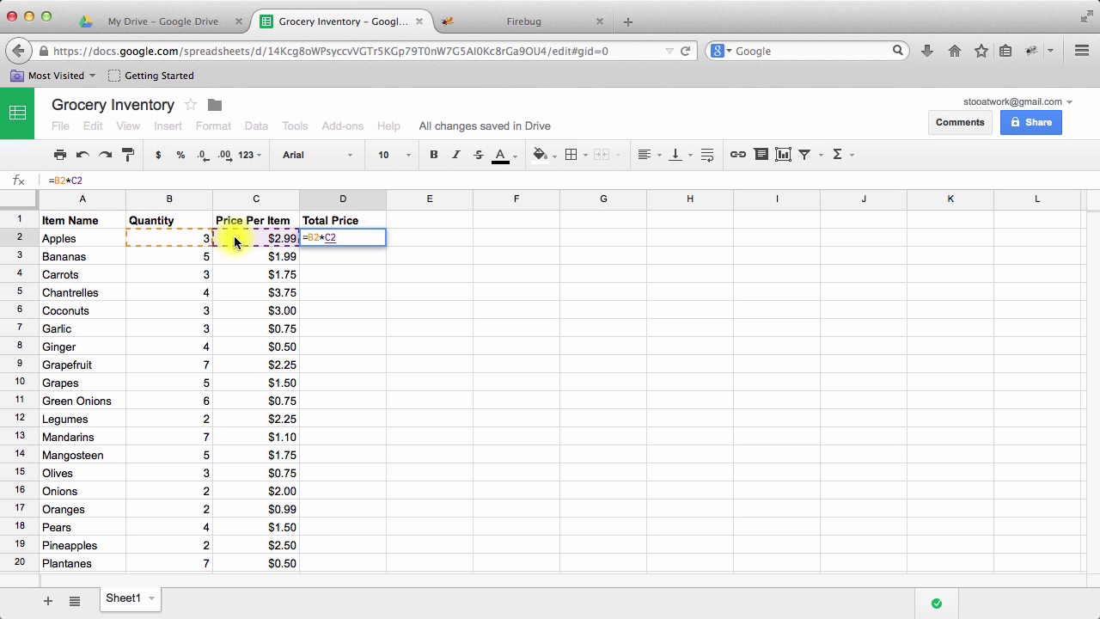
key(Return)
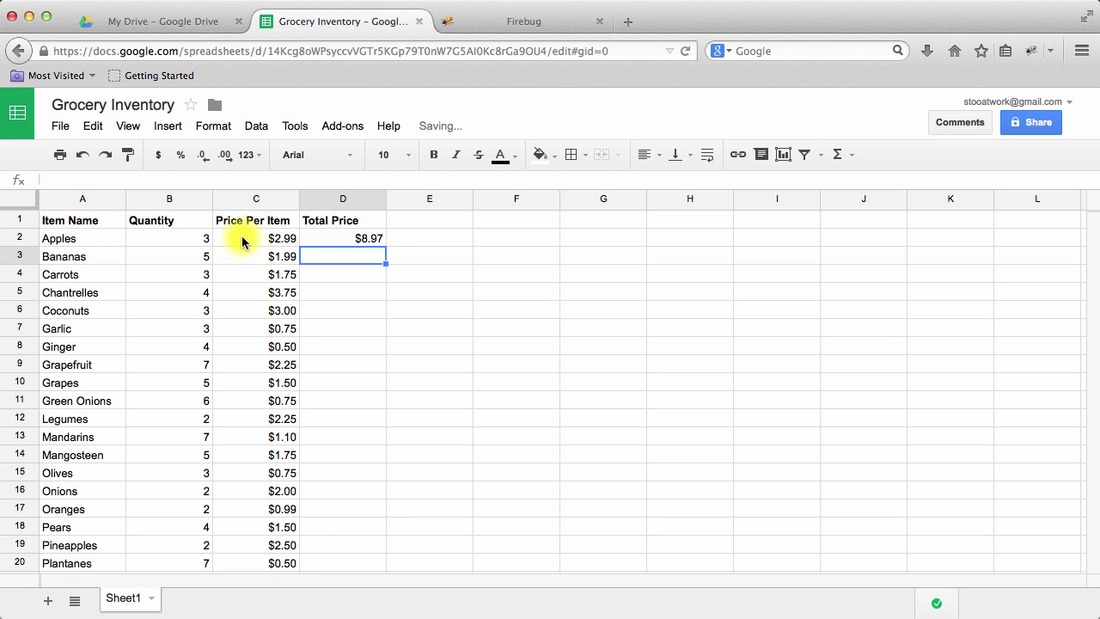
Fill the formula in D2 down the Total Price column for all the grocery items
click(374, 242)
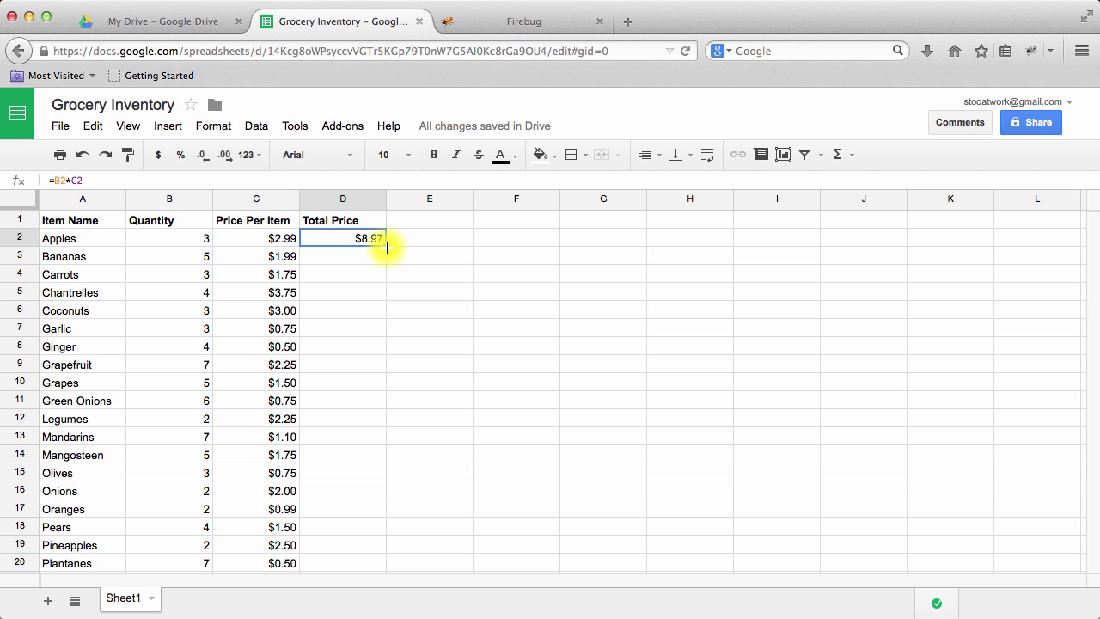
drag(386, 248, 376, 495)
scroll(461, 425, up, 4)
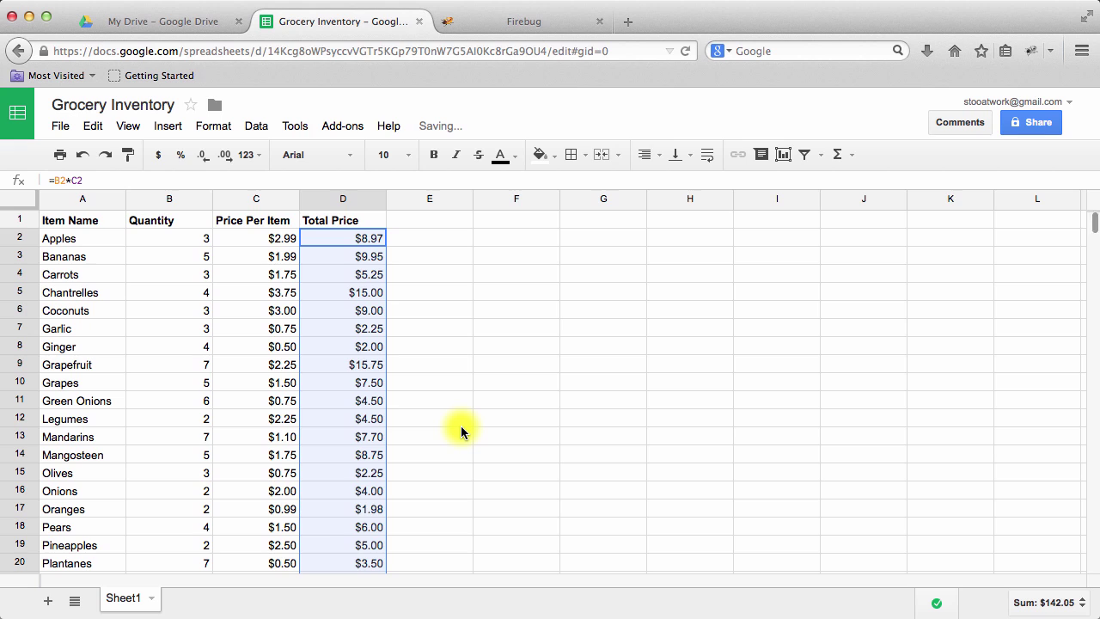
Enter the label "How Many items" in cell F5
click(493, 289)
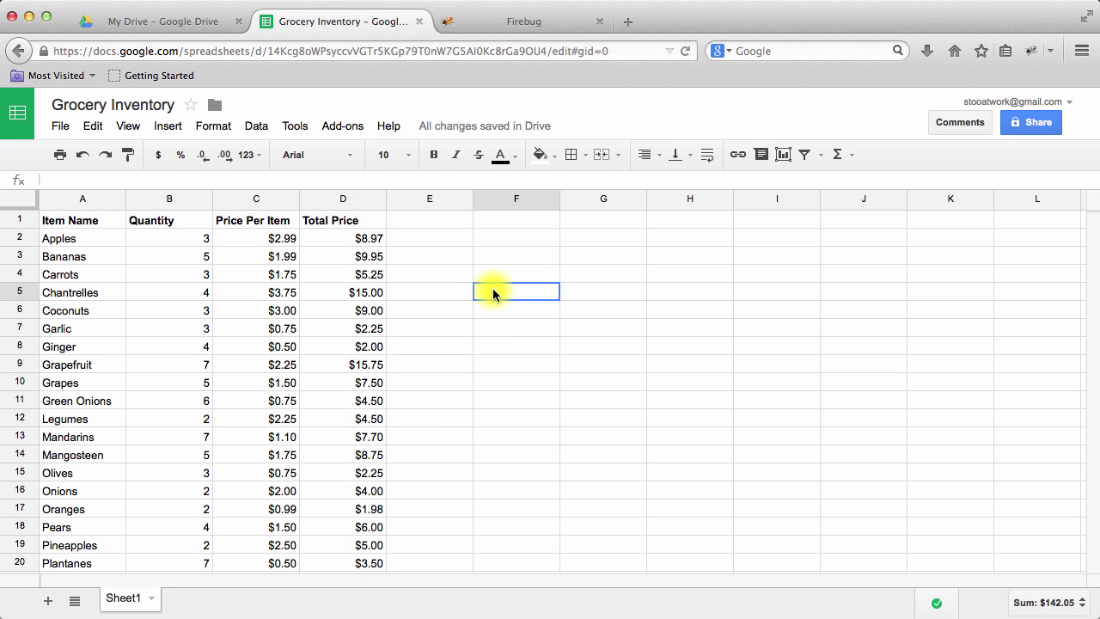
text(How Many ti)
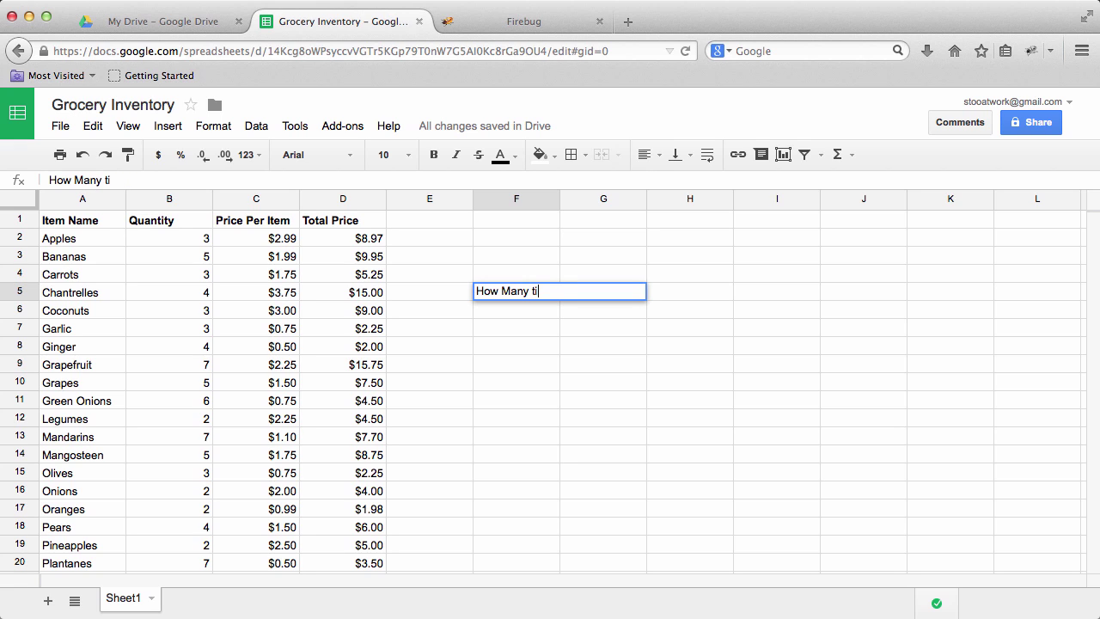
text(emems)
key(Return)
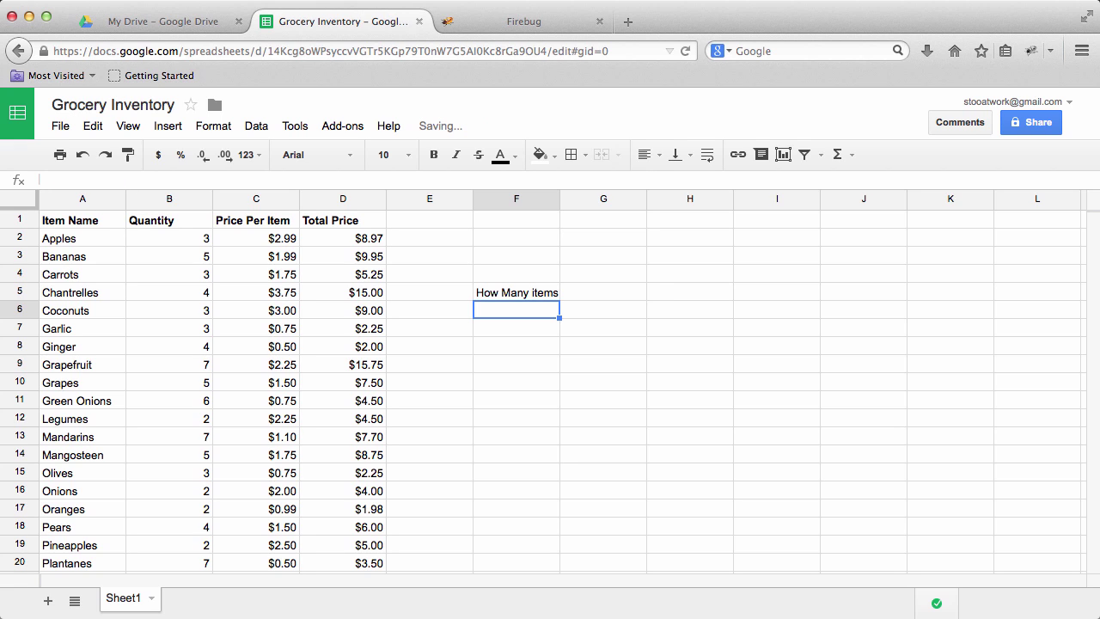
Leave cell F6 empty and enter the label "Total Price for All Items" in cell F7
text(Total)
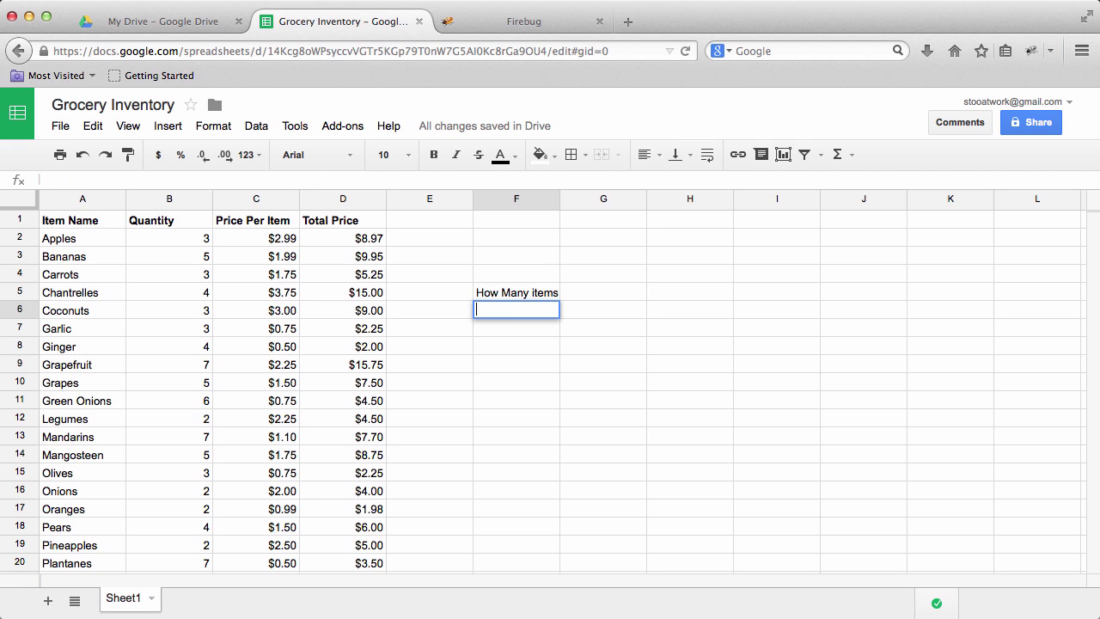
key(BackSpace)
key(Return)
text(Tot)
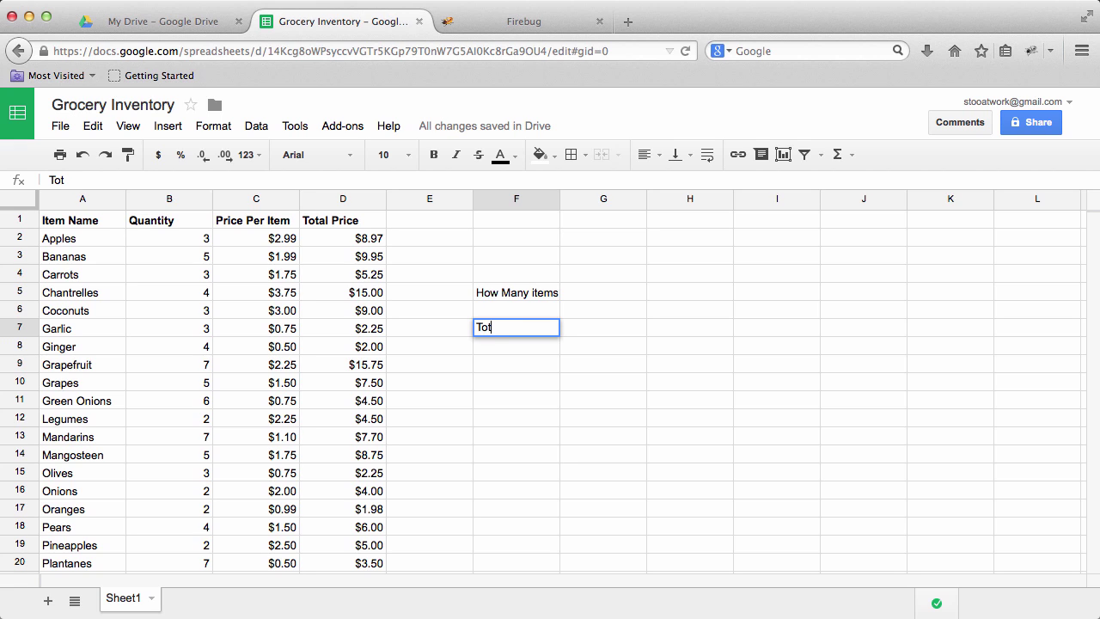
text(al Price for All Items)
Enter the label "Average Price of individual Items" in cell F10
click(499, 384)
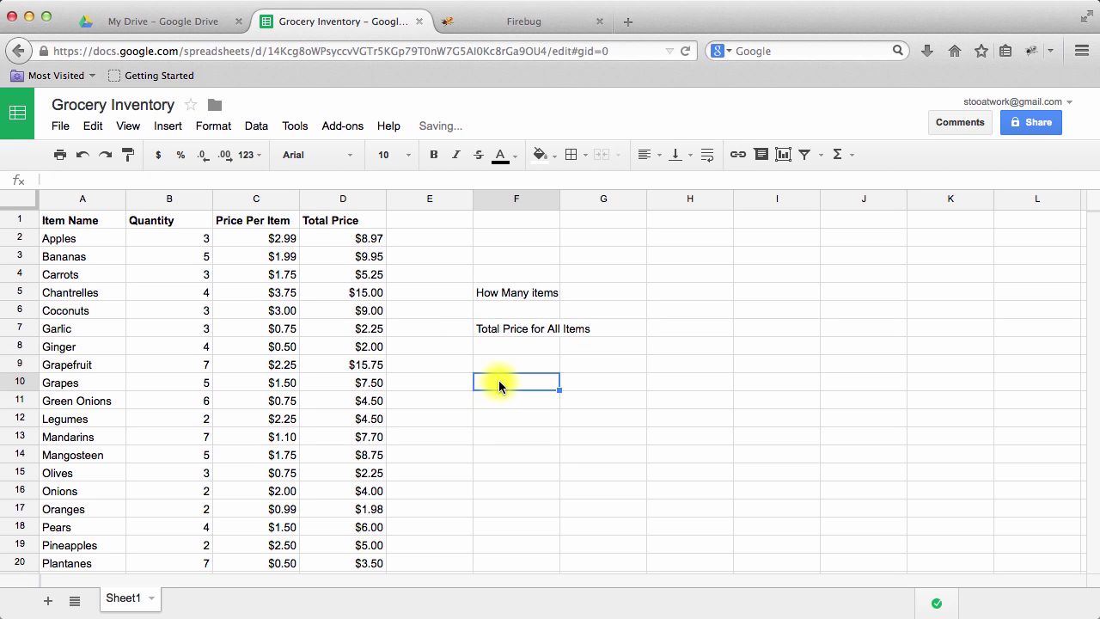
text(Average P)
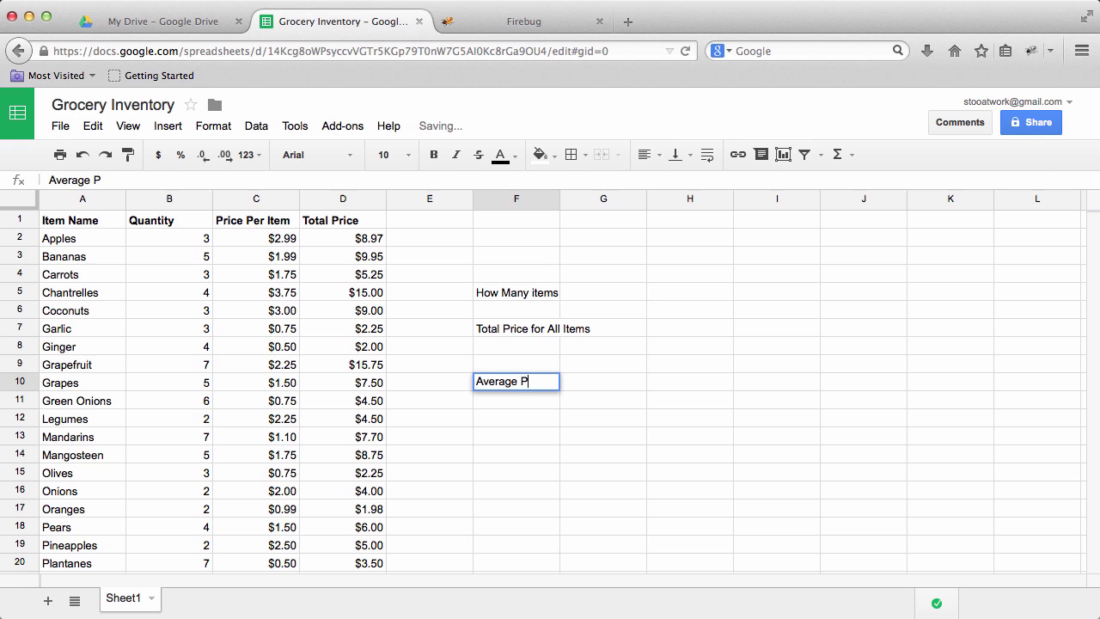
text(rice of )
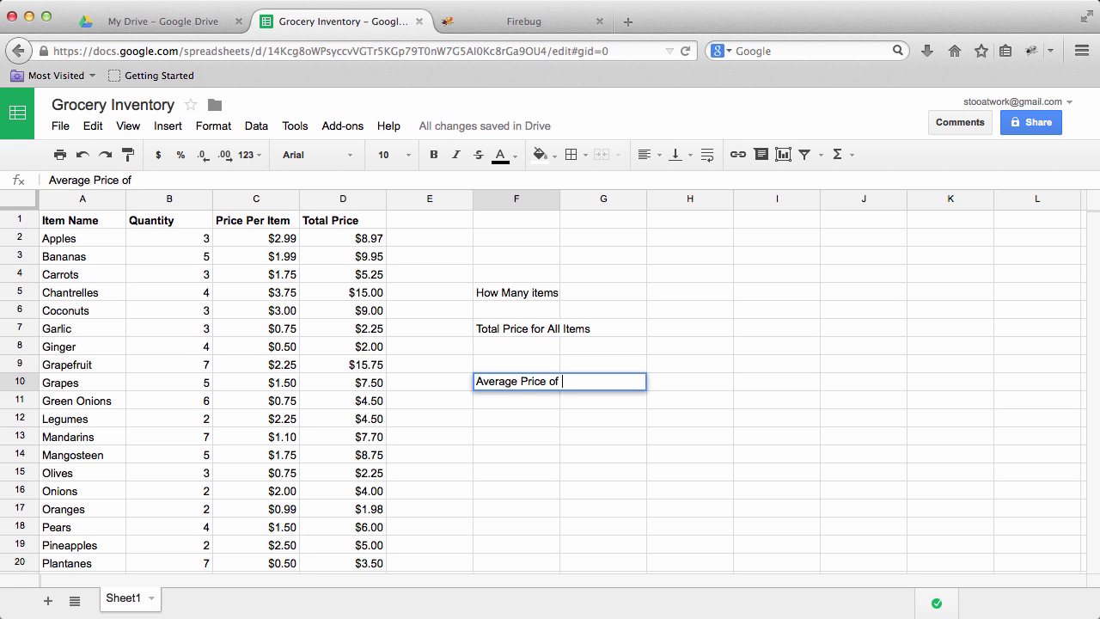
text(individual Items)
key(Return)
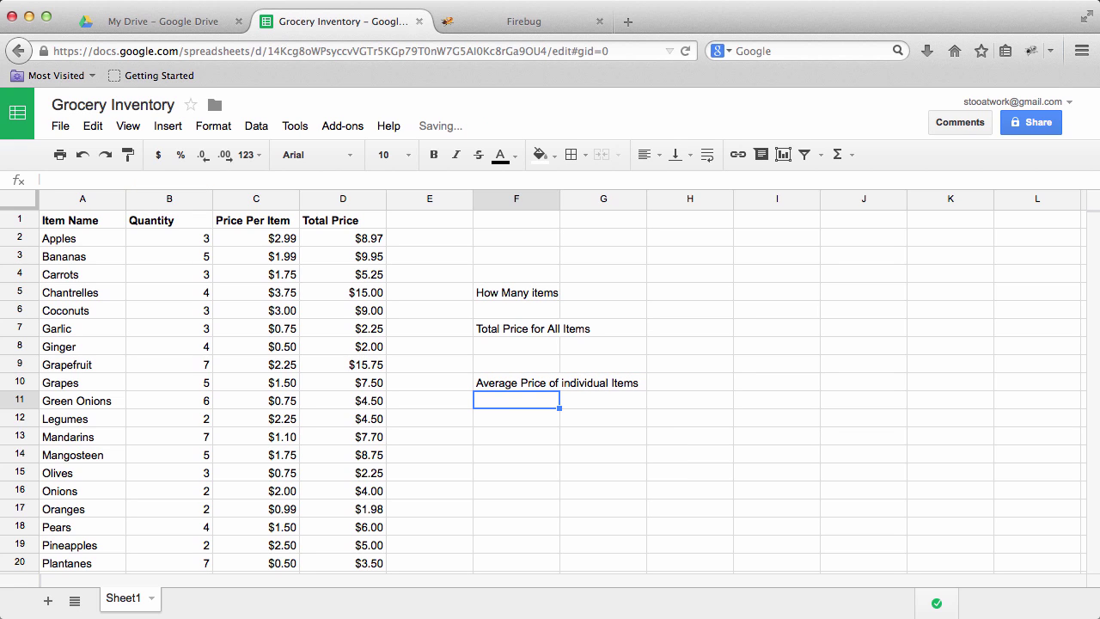
Enter the label "Avg Price Per Item" in cell F14 and widen column F to fit its labels
click(498, 447)
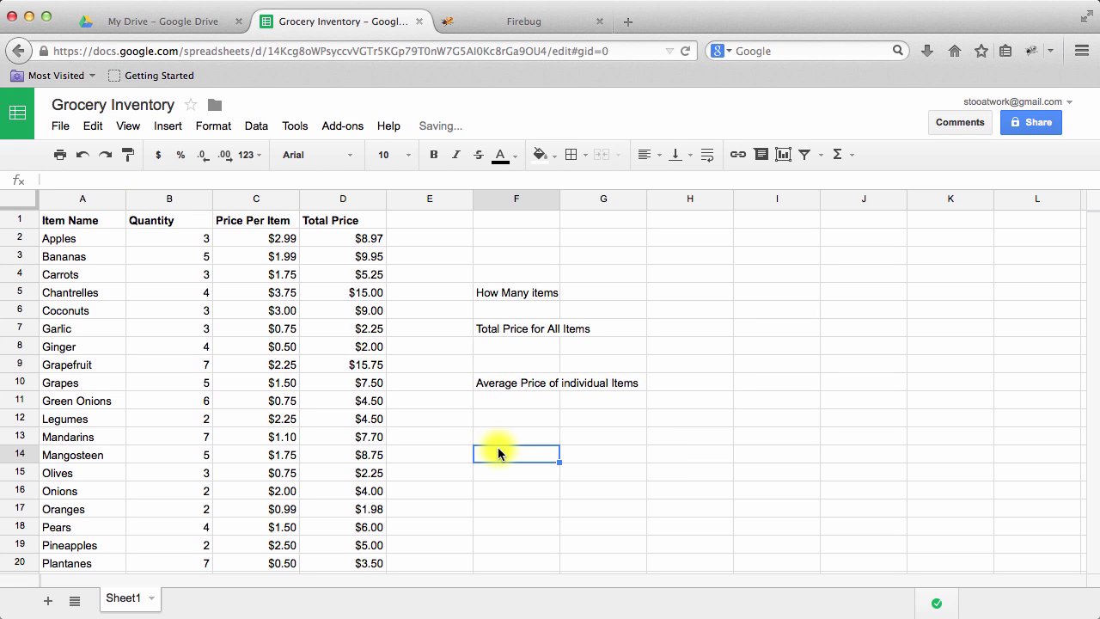
text(Avg Pr)
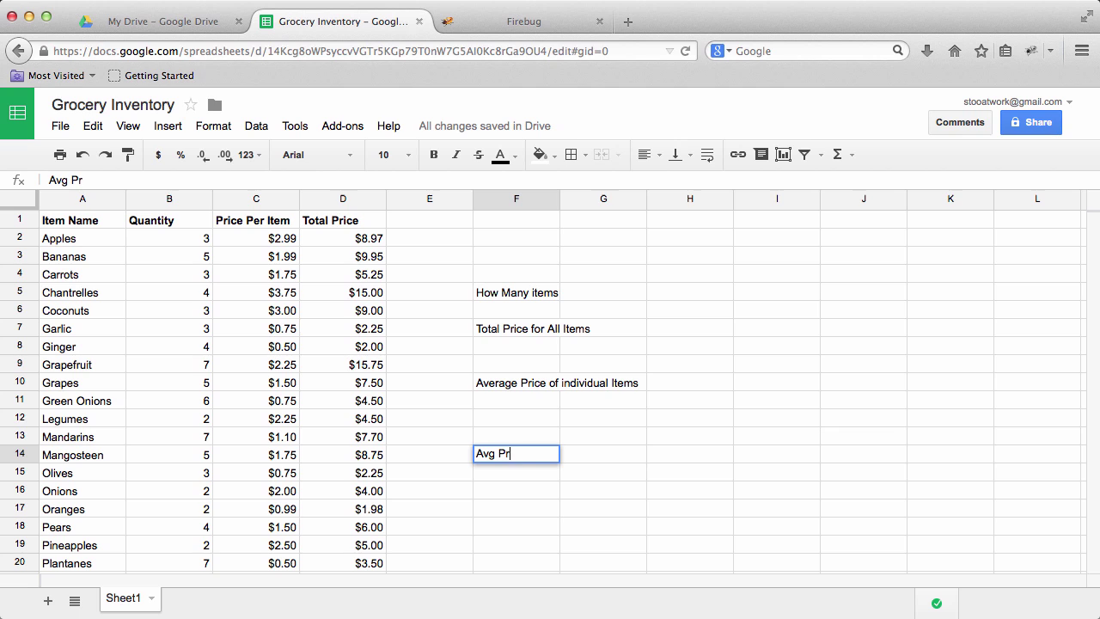
text(ice Per I)
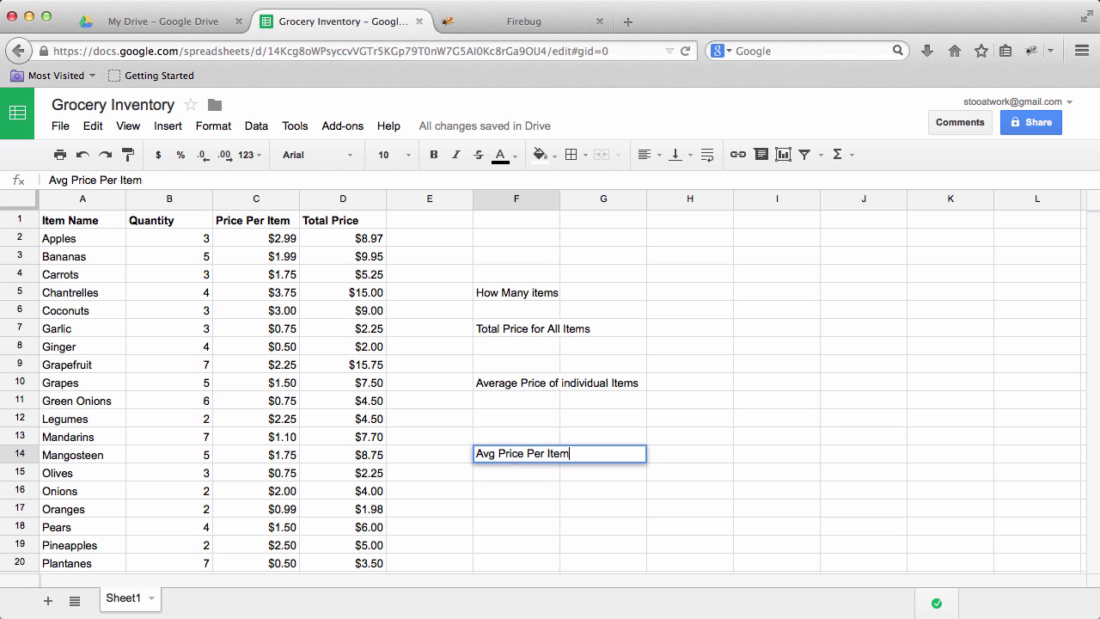
text(tem)
key(Return)
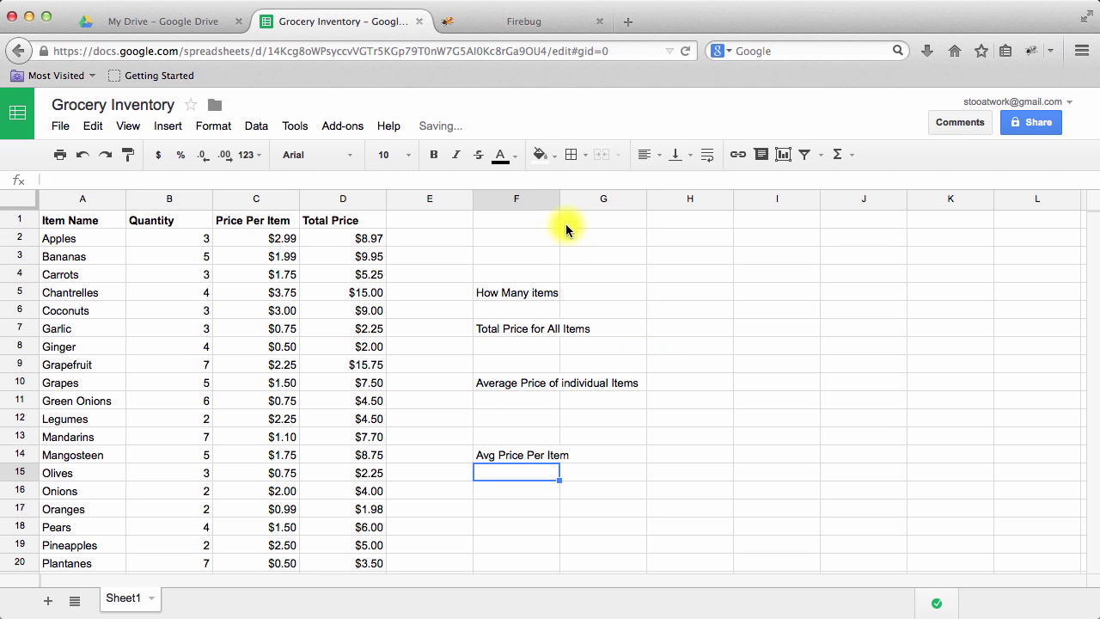
drag(560, 198, 654, 200)
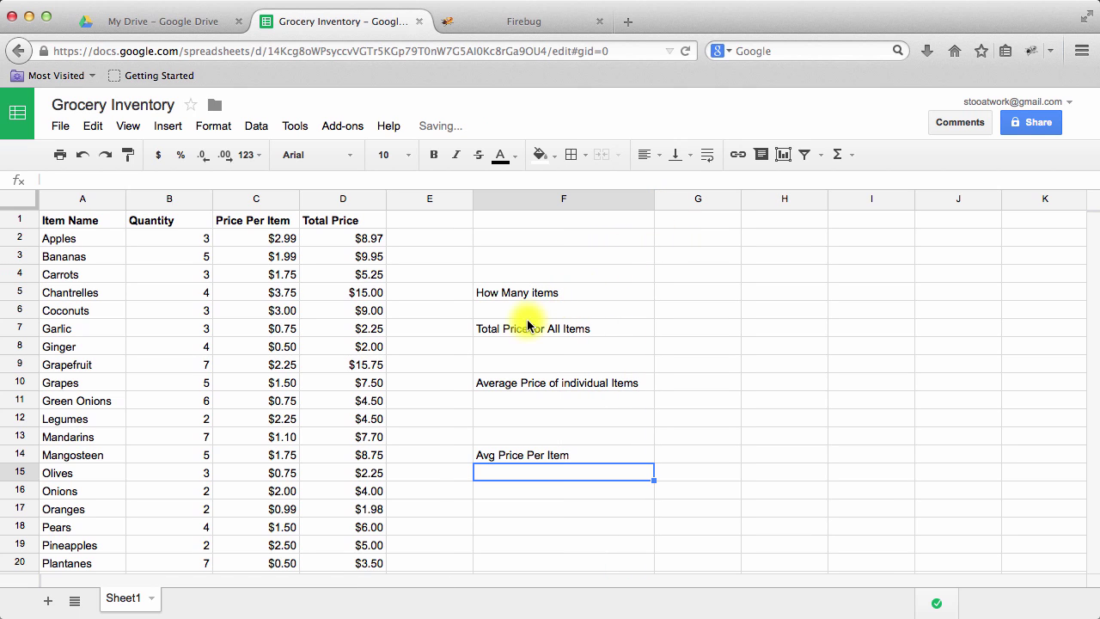
Move the label "Average Price of individual Items" down to F11 and "Total Price for All Items" down to F8
click(551, 389)
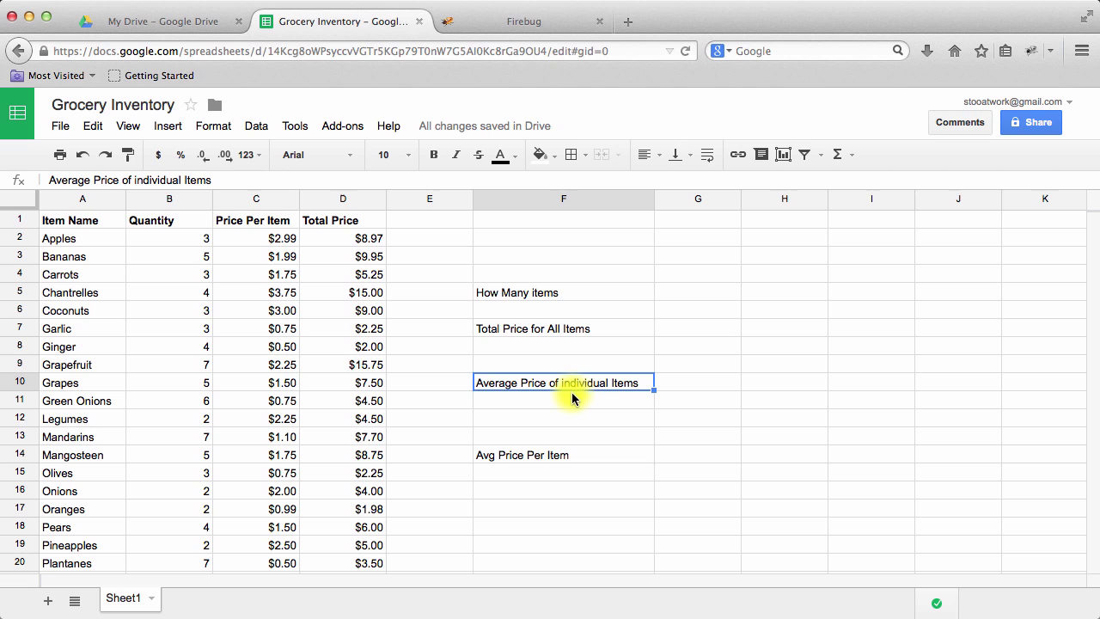
mouse_move(575, 392)
mouse_down()
mouse_move(575, 415)
mouse_move(577, 404)
mouse_up()
click(548, 333)
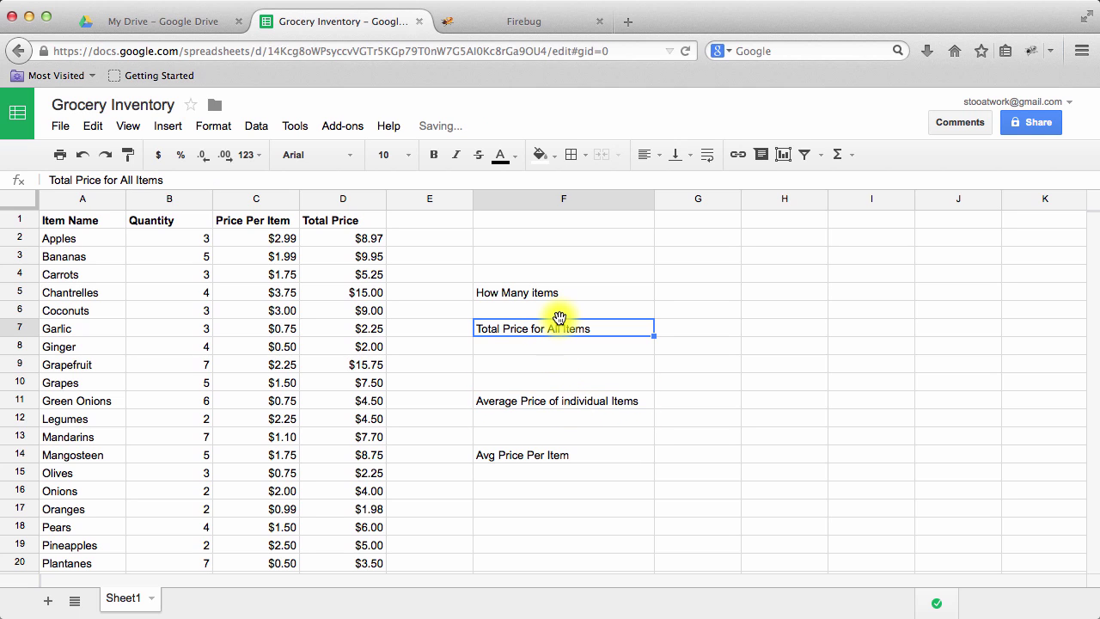
drag(560, 320, 563, 346)
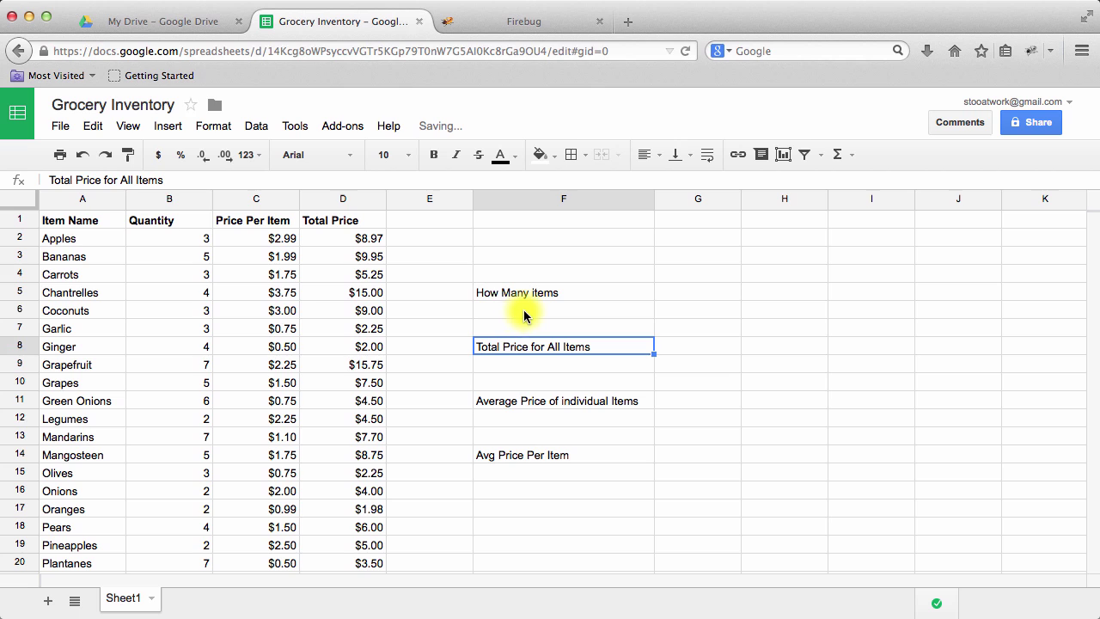
click(524, 316)
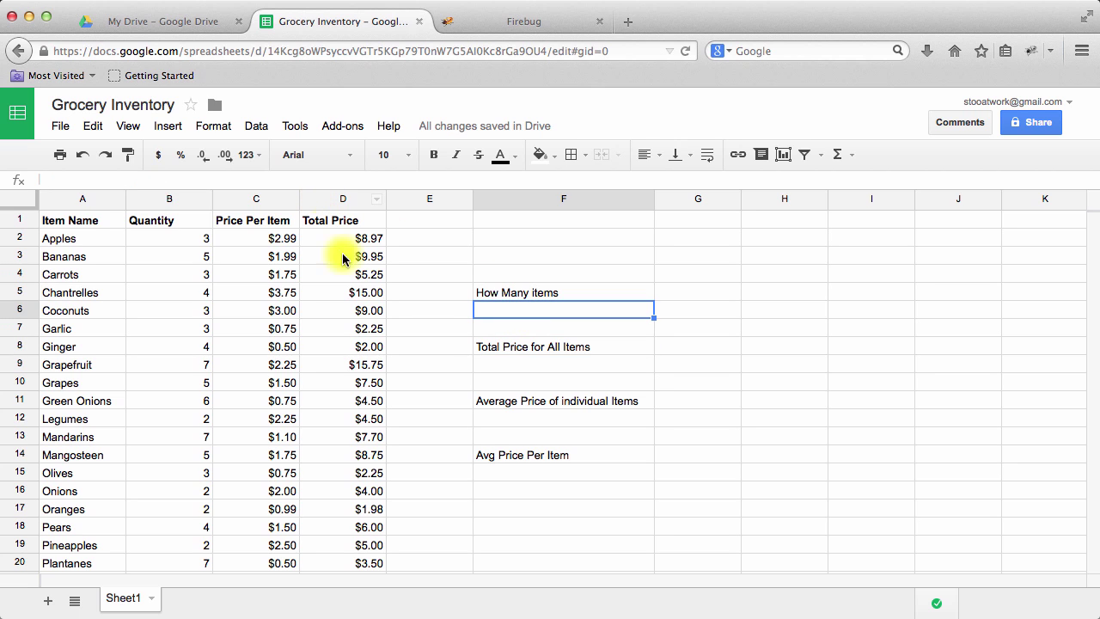
click(173, 179)
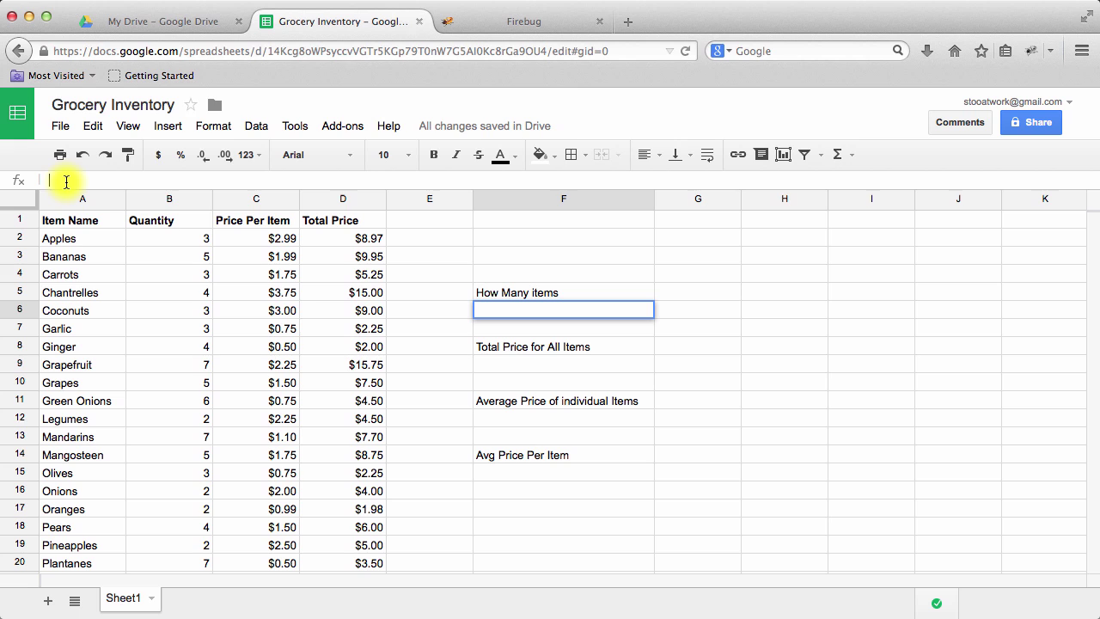
text(=)
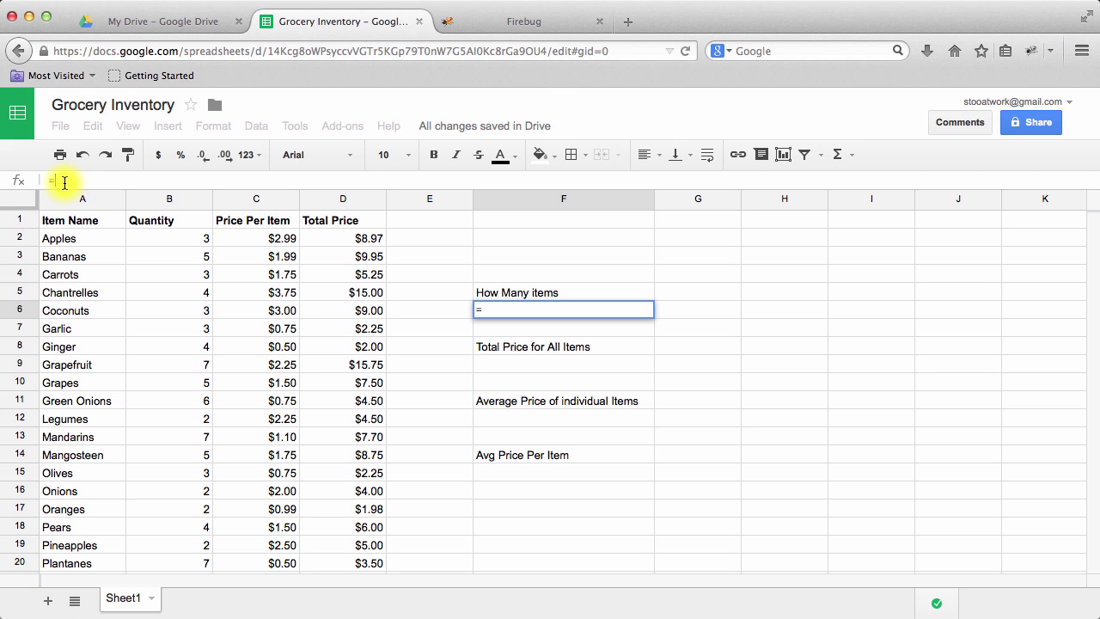
text(COUNT)
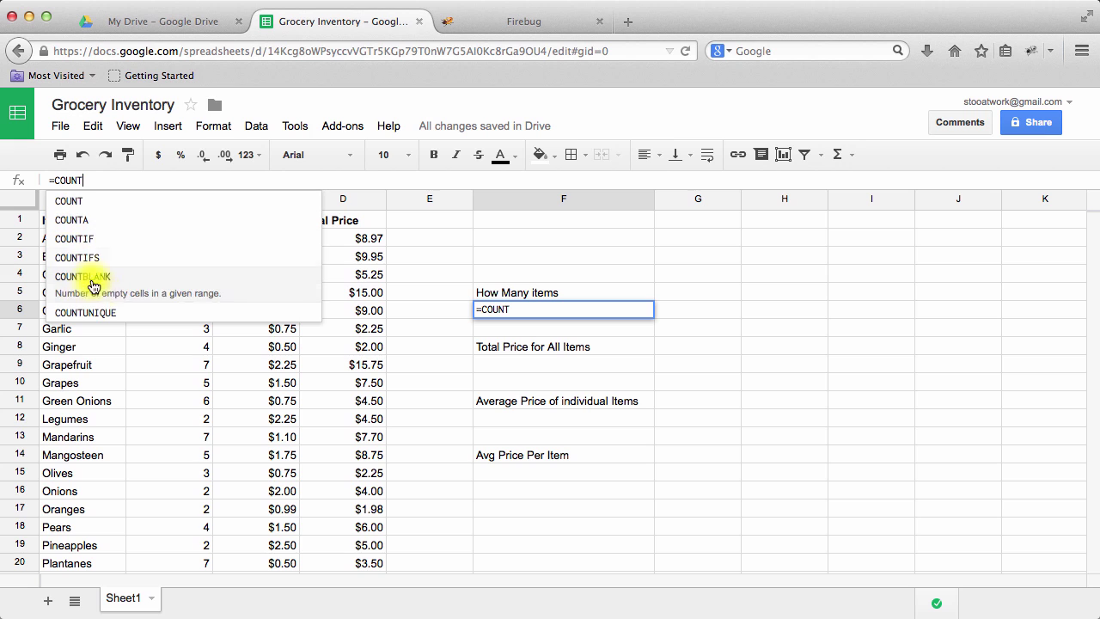
click(17, 183)
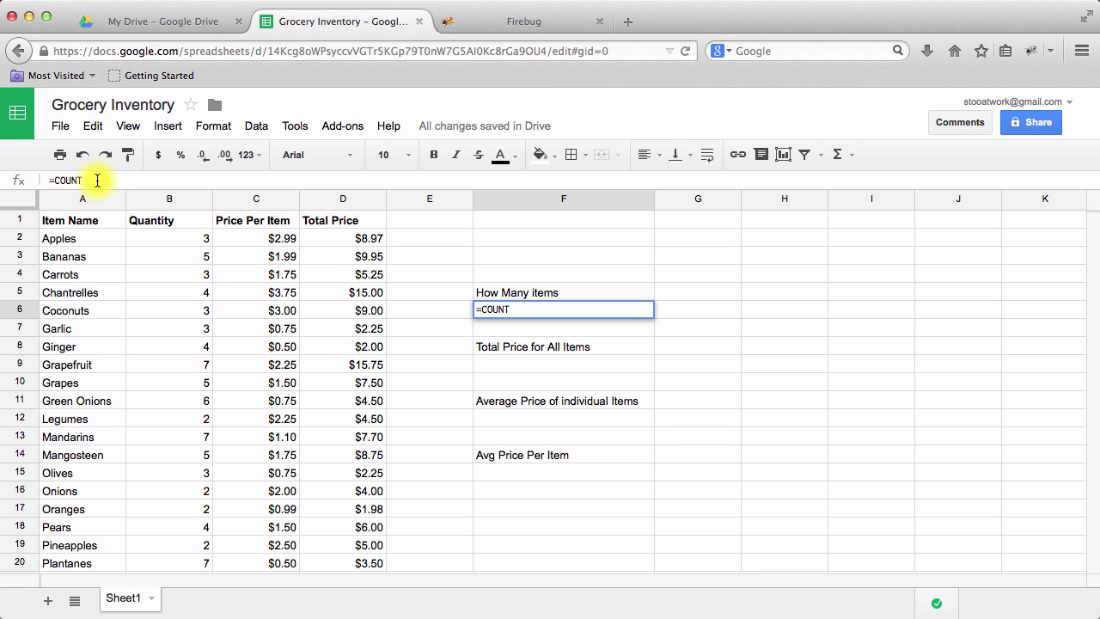
drag(93, 180, 30, 183)
key(BackSpace)
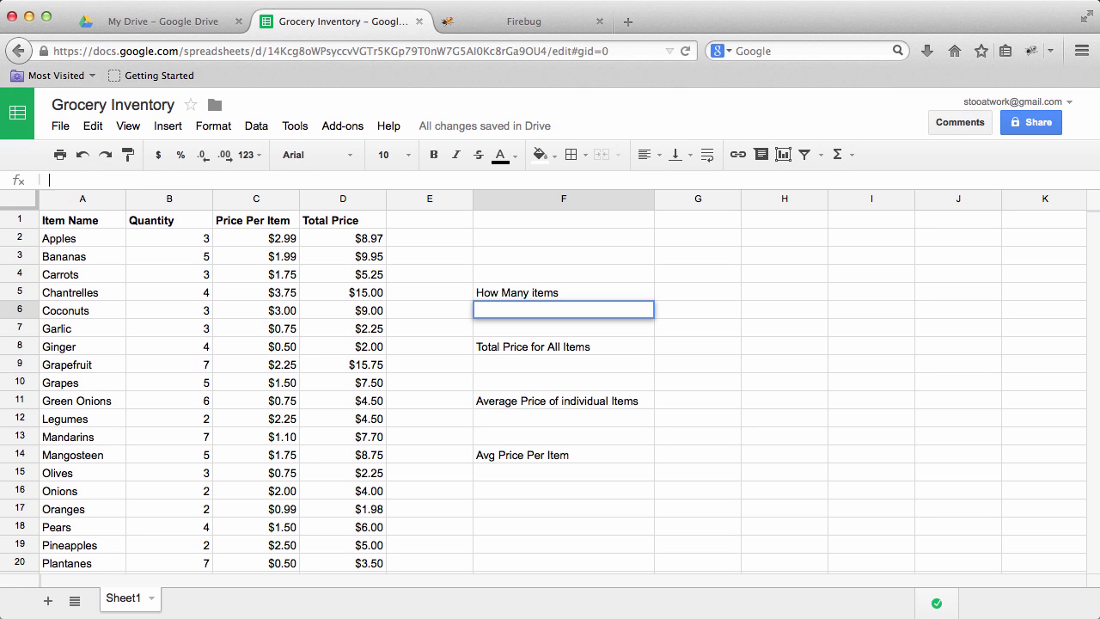
Insert the COUNT function in cell F6 with the range A2:A500, under the "How Many items" label
click(850, 157)
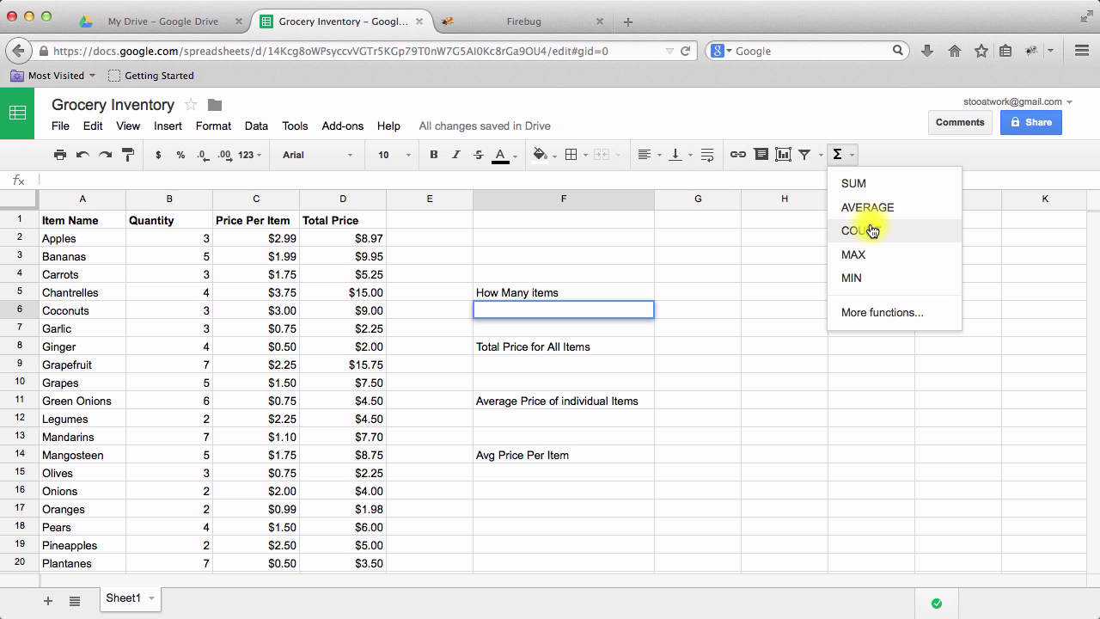
click(872, 231)
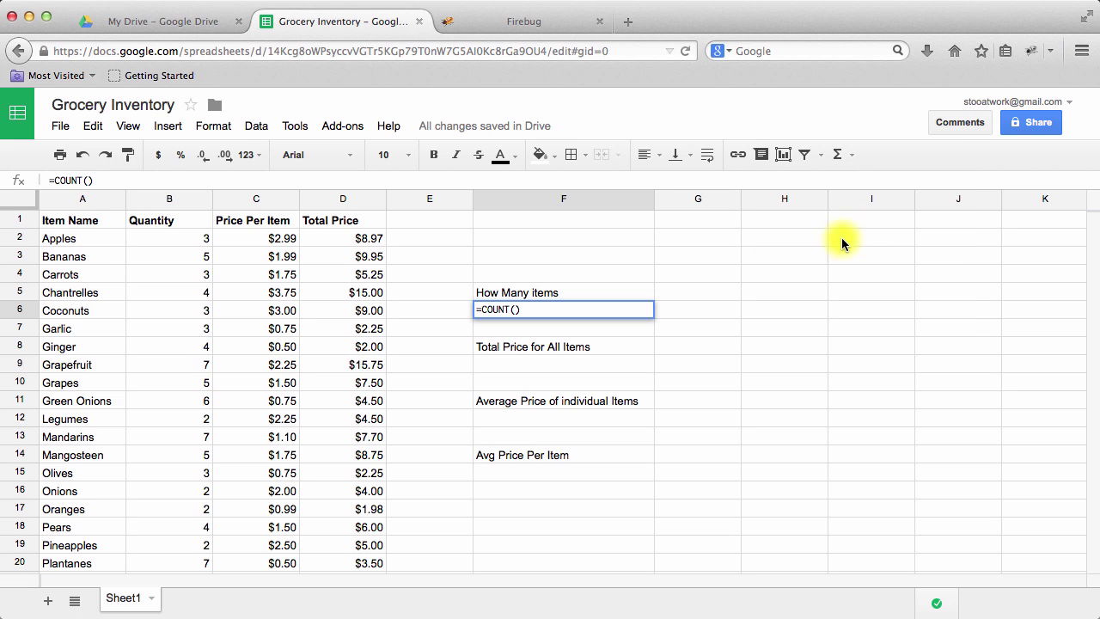
click(91, 180)
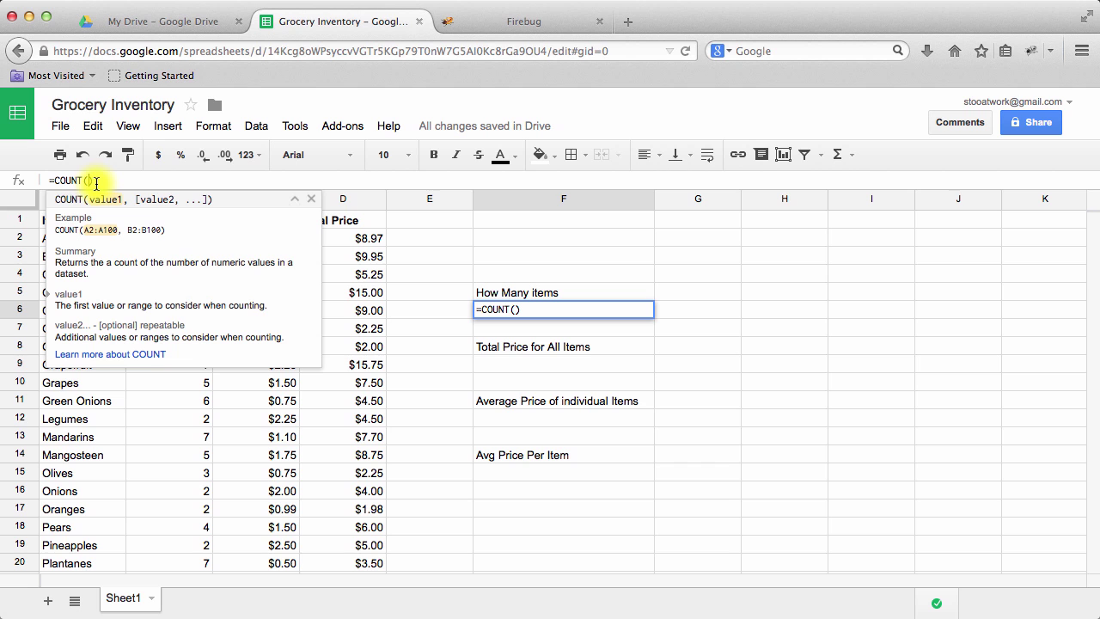
text(A)
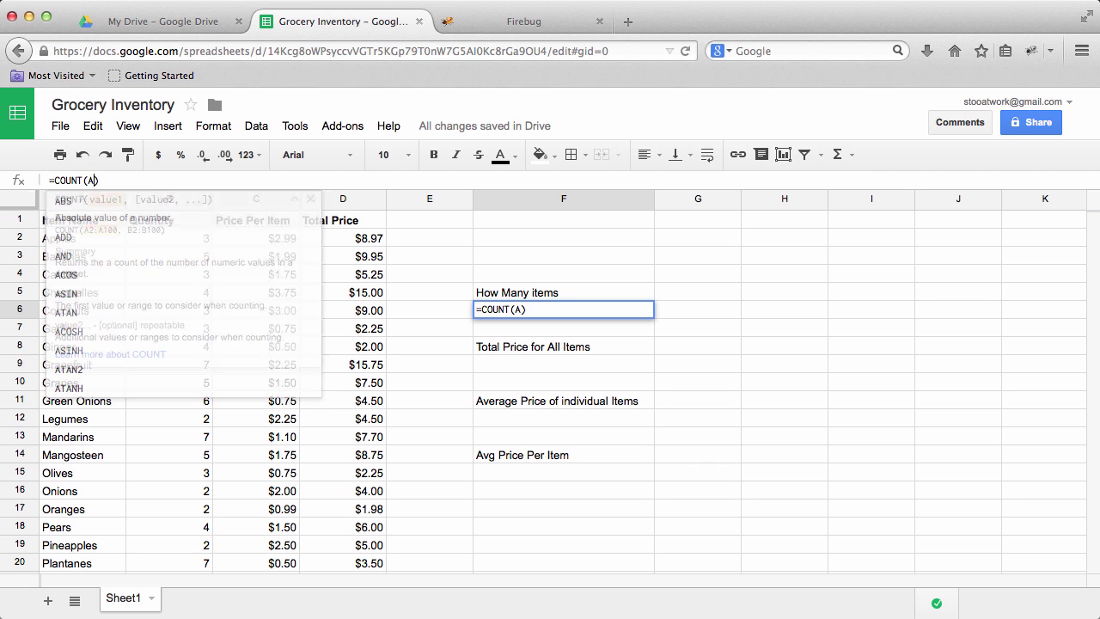
text(2:A50)
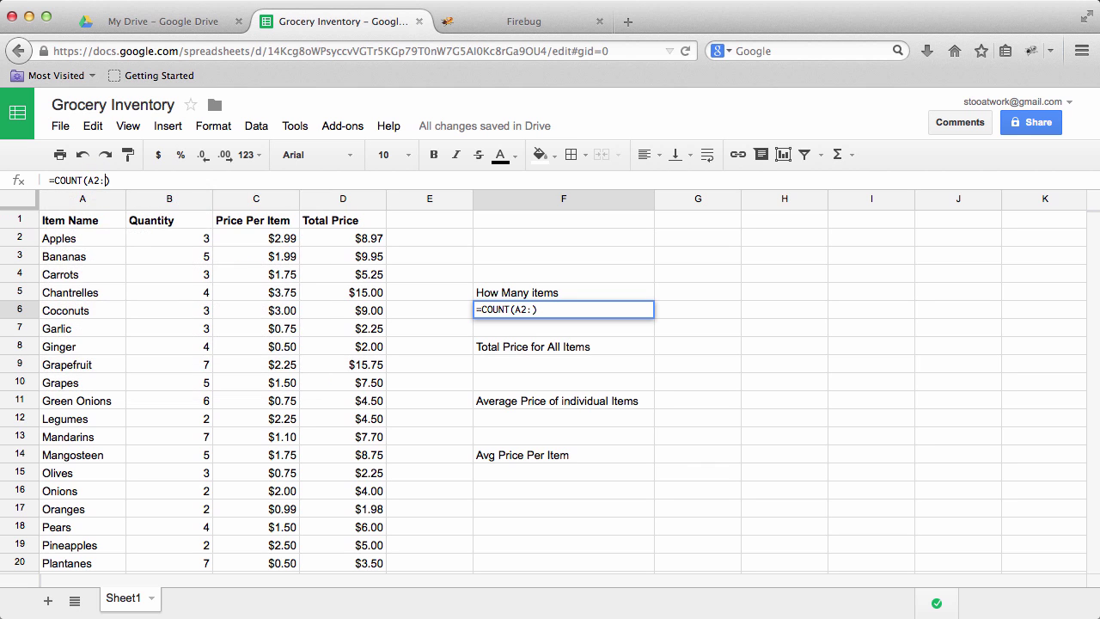
key(Return)
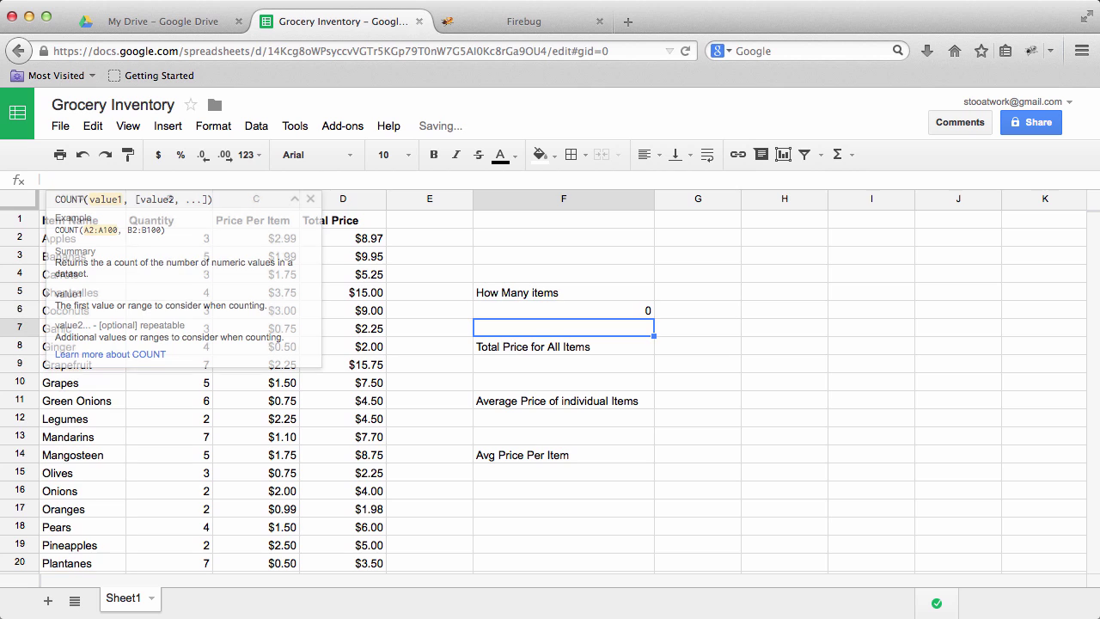
Change the function in cell F6 to COUNTA so the formula reads =COUNTA(A2:A500)
click(516, 309)
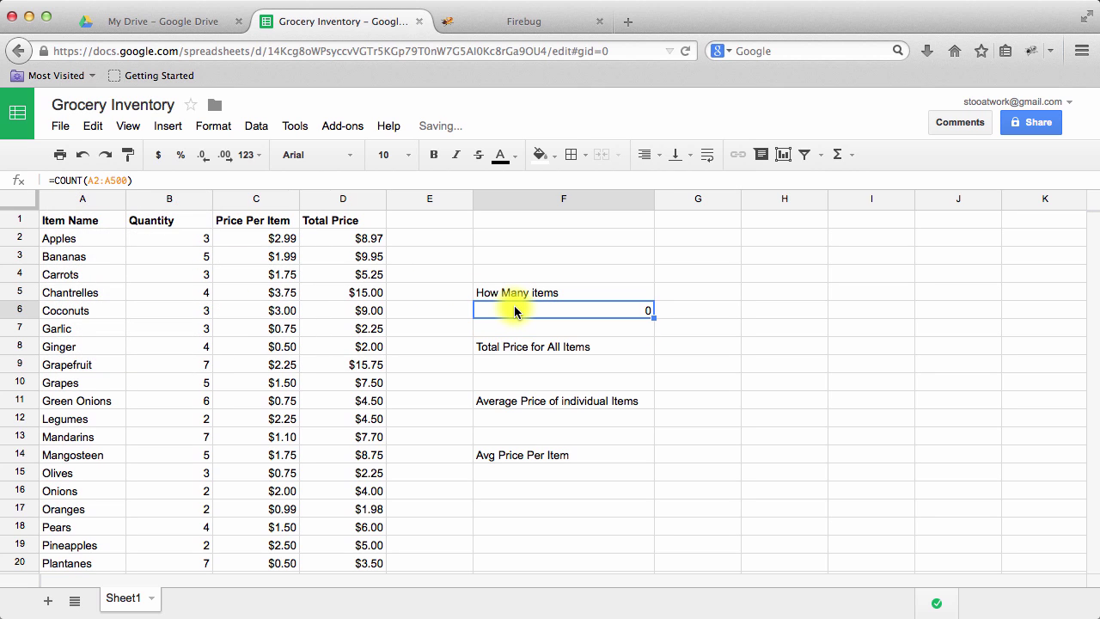
click(83, 181)
text(A)
key(Right)
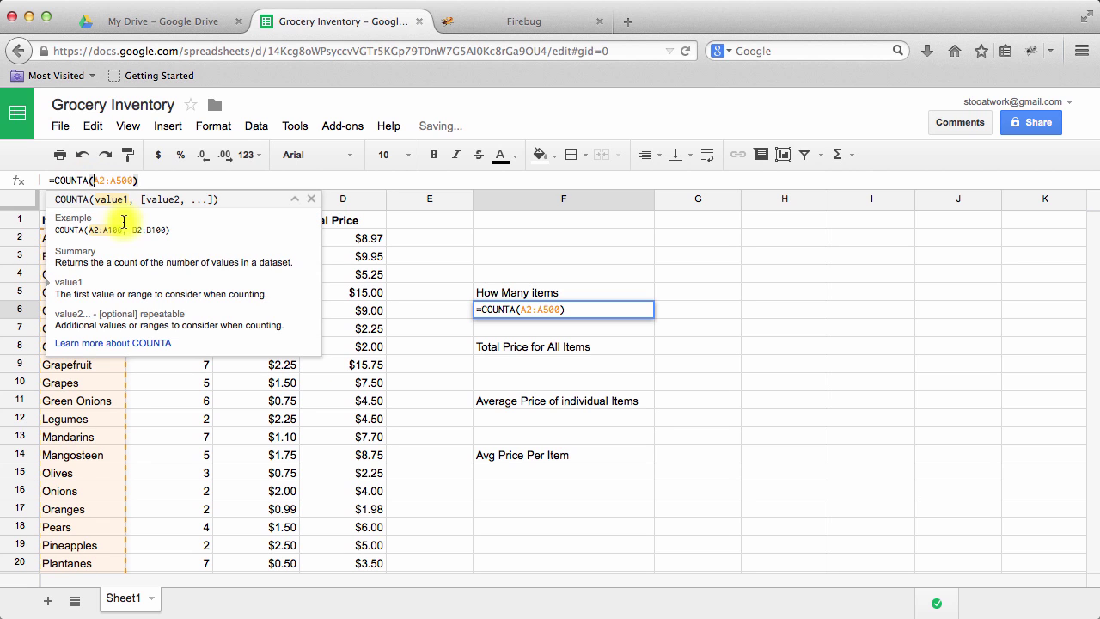
key(Return)
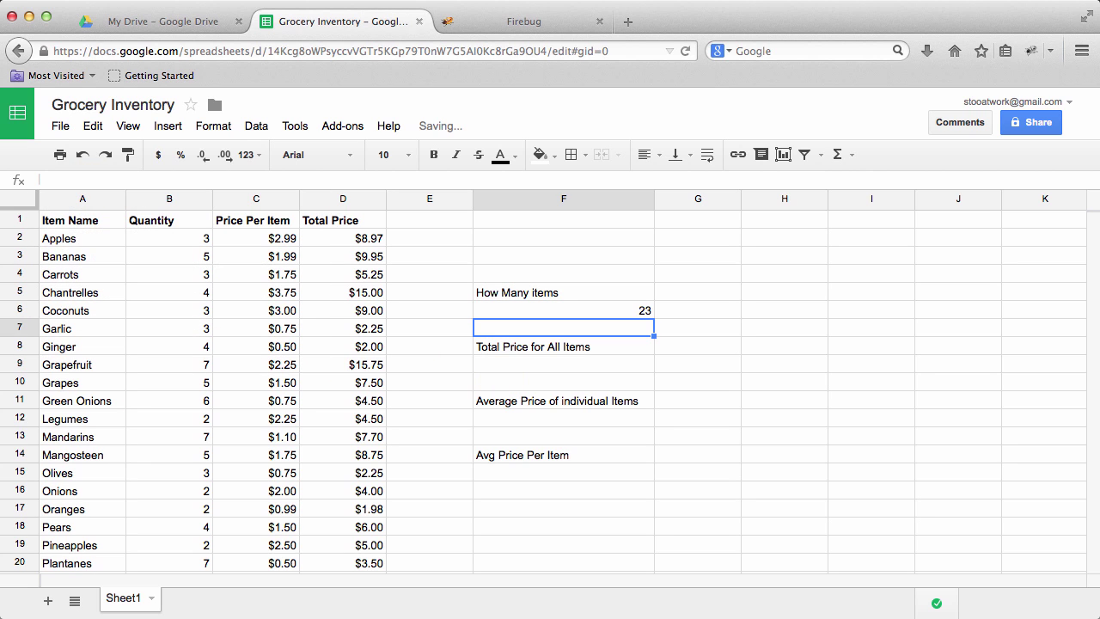
Enter the formula =SUM(D2:D24) in cell F9 to total the prices of all items
click(570, 361)
click(201, 178)
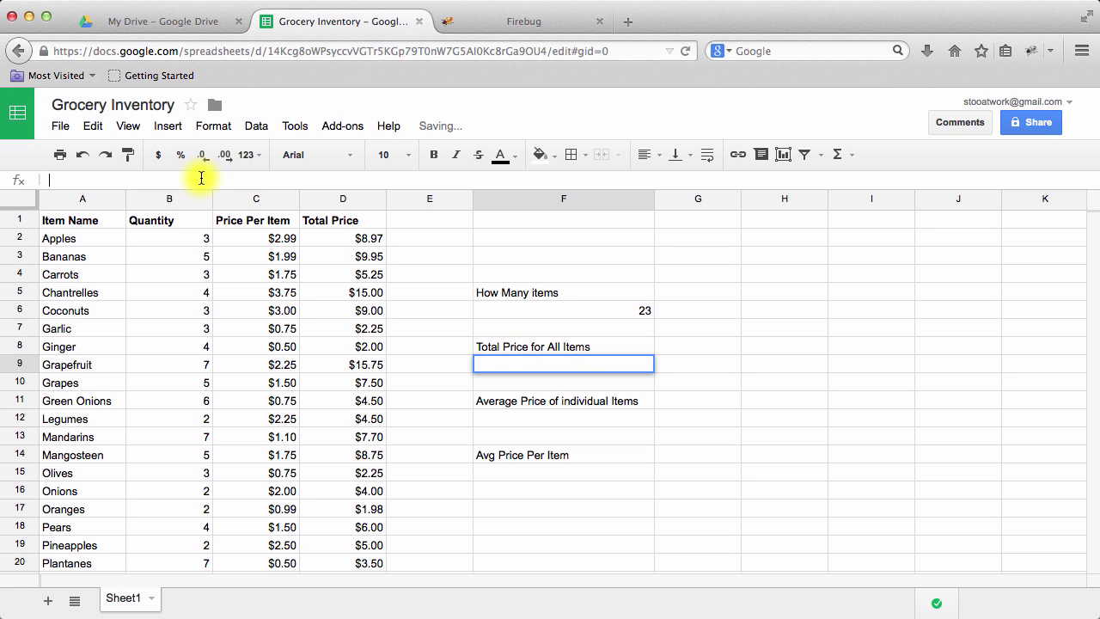
click(841, 156)
click(853, 182)
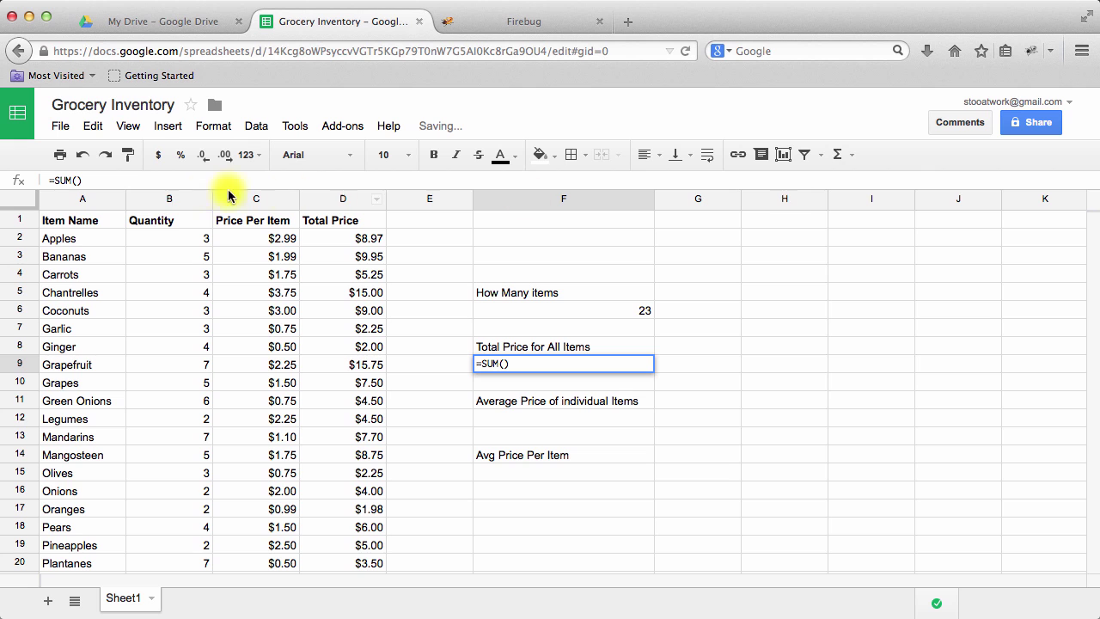
click(79, 180)
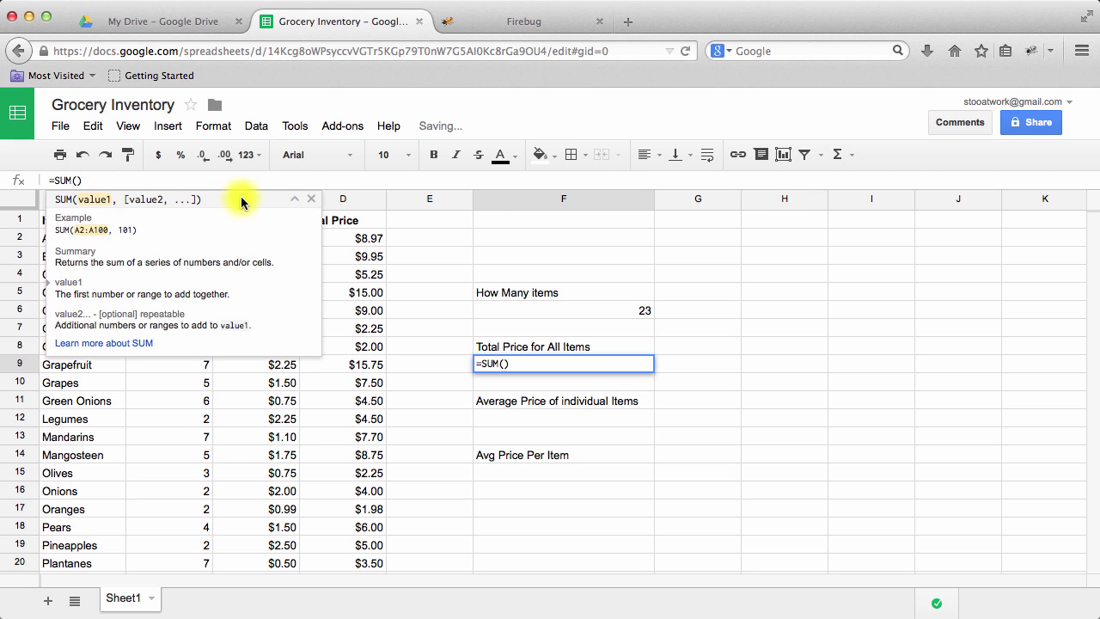
click(370, 240)
text(:)
text(D24)
key(Return)
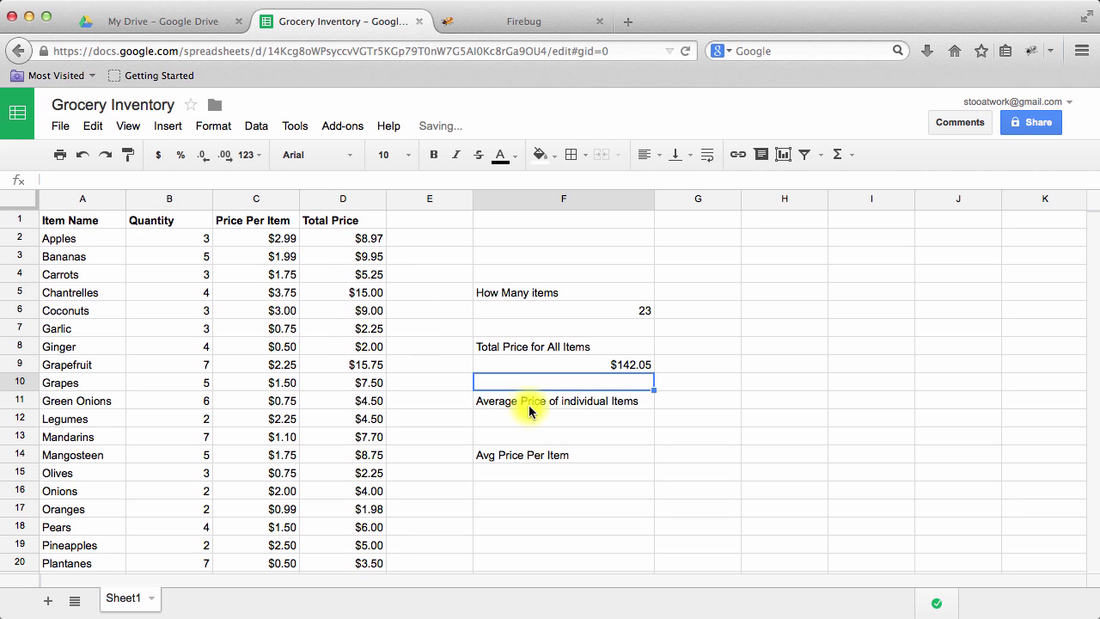
Enter the formula =AVERAGE(C2:C500) in cell F12, under the "Average Price of individual Items" label
click(558, 420)
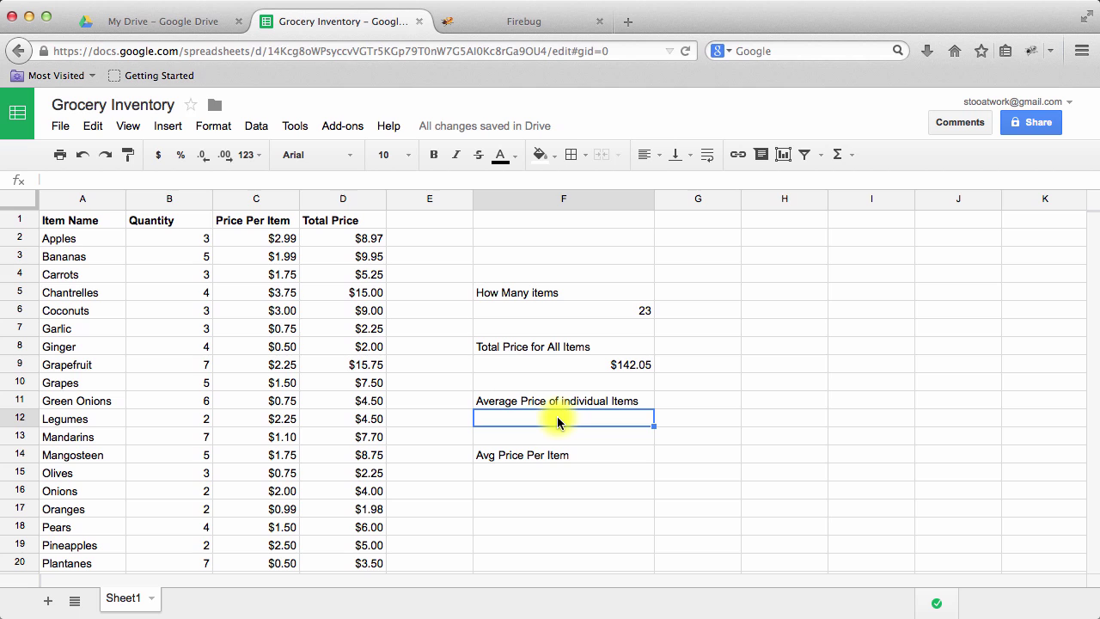
click(836, 154)
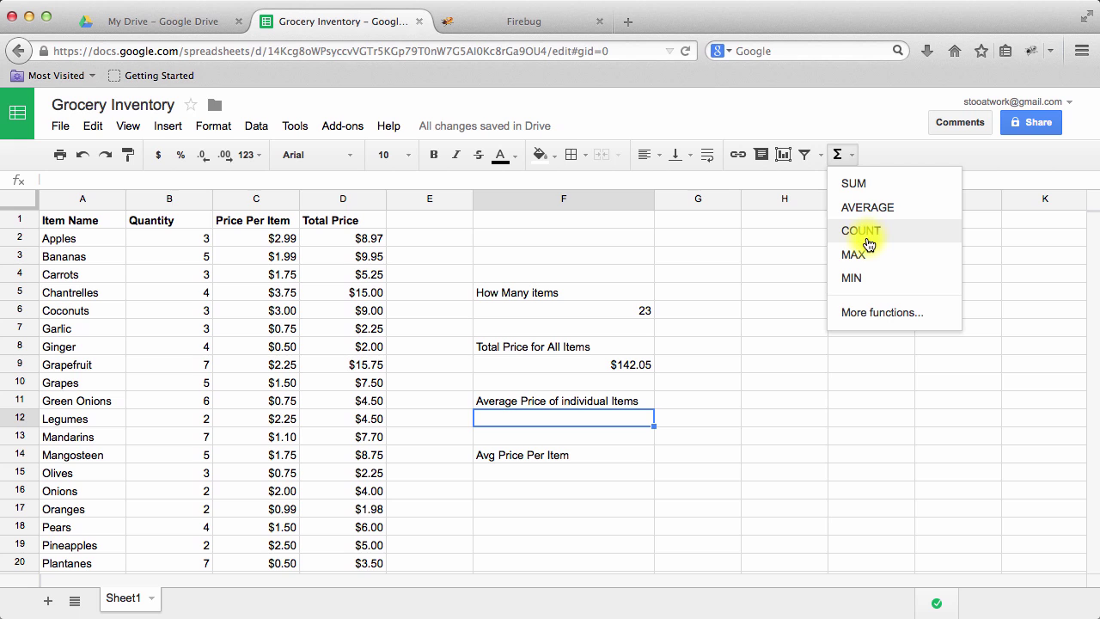
click(868, 209)
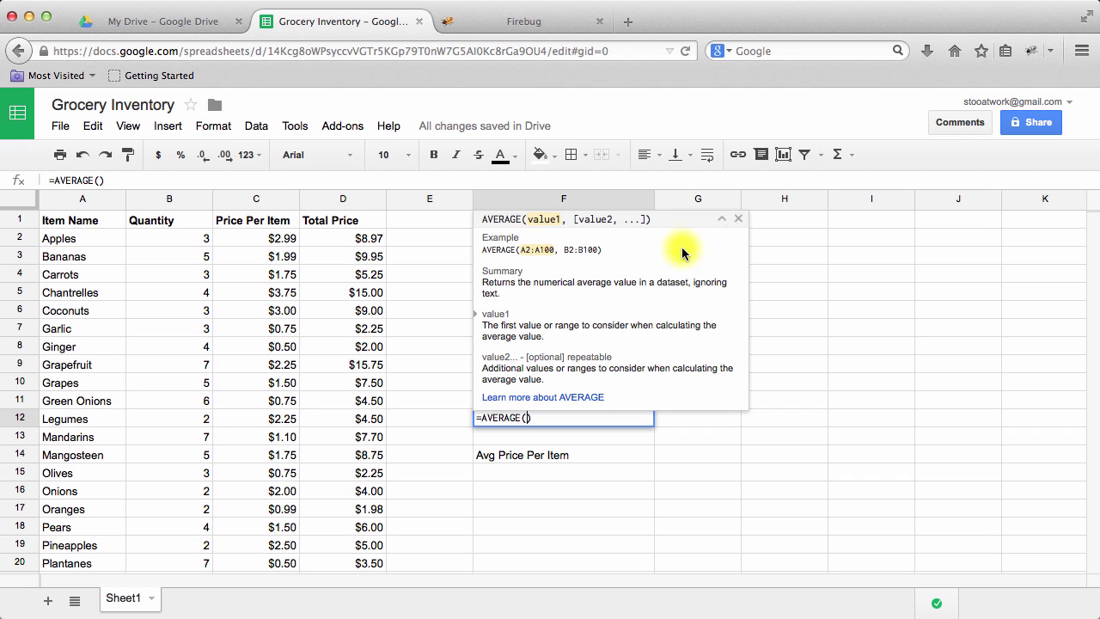
click(739, 220)
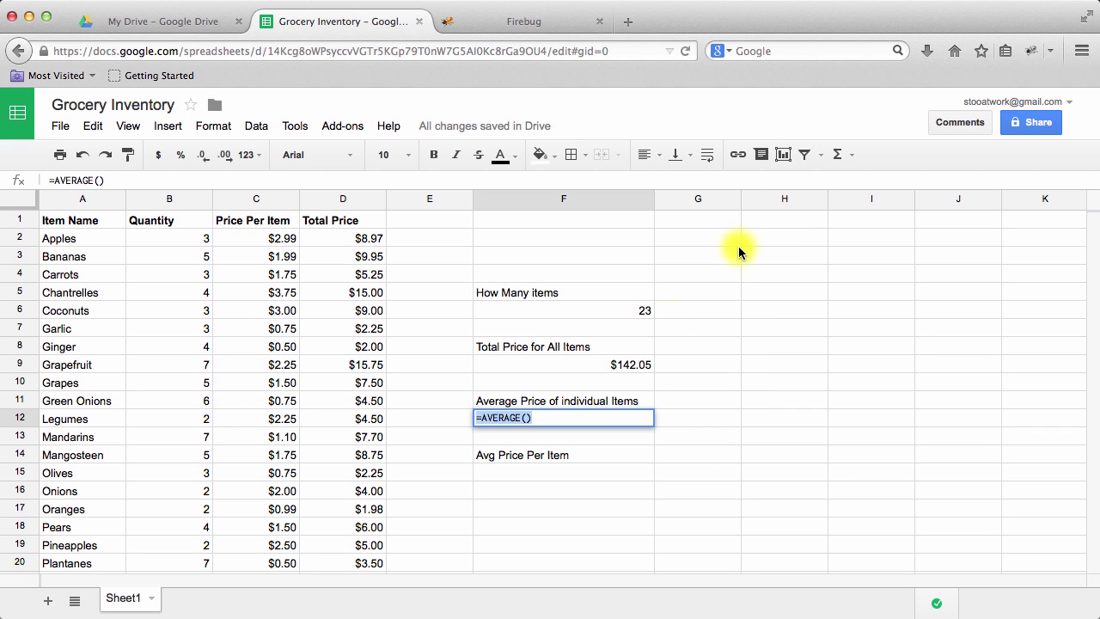
click(100, 181)
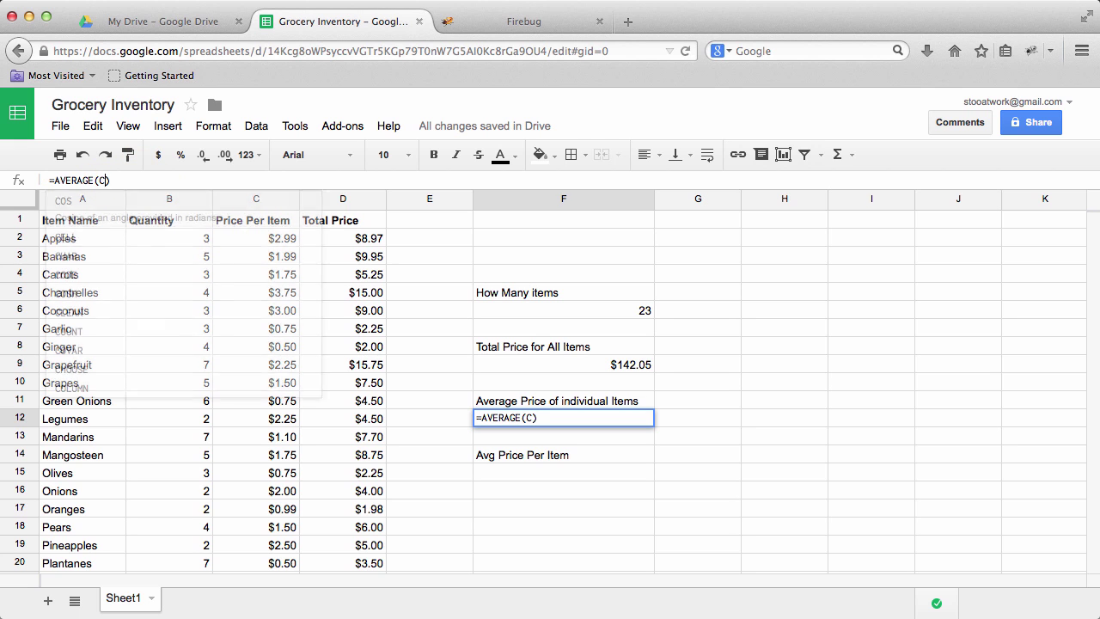
text(C2:)
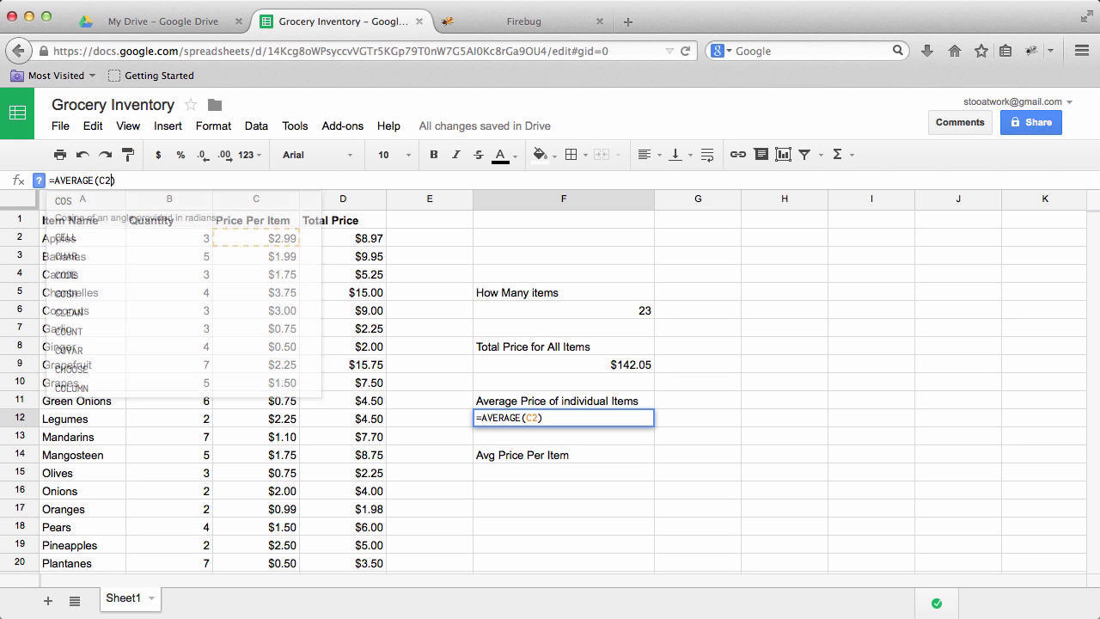
text(c500)
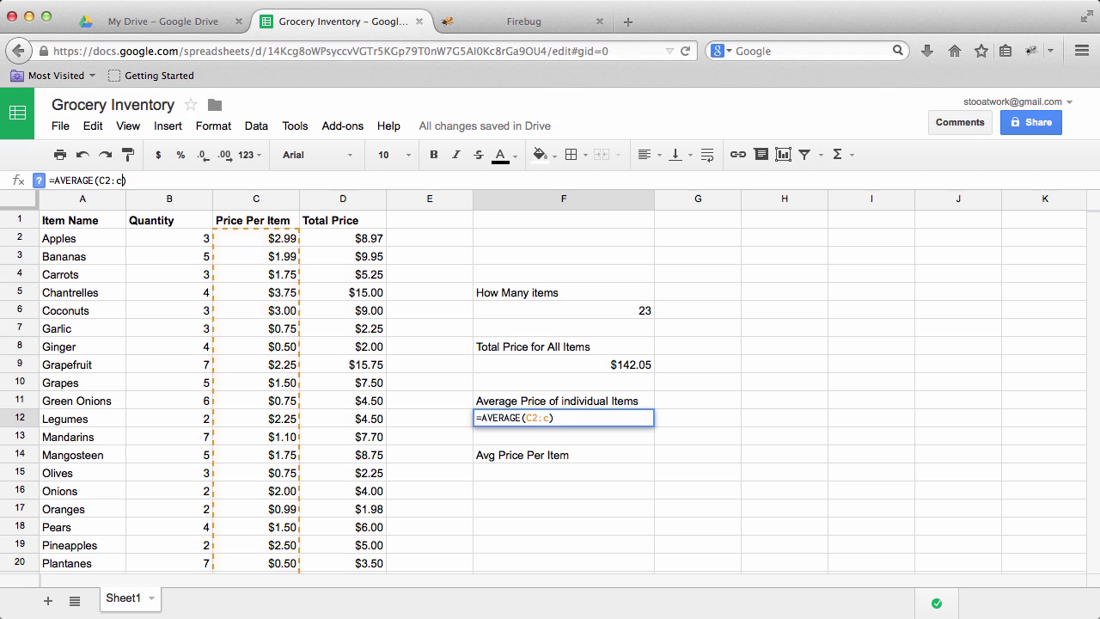
key(Return)
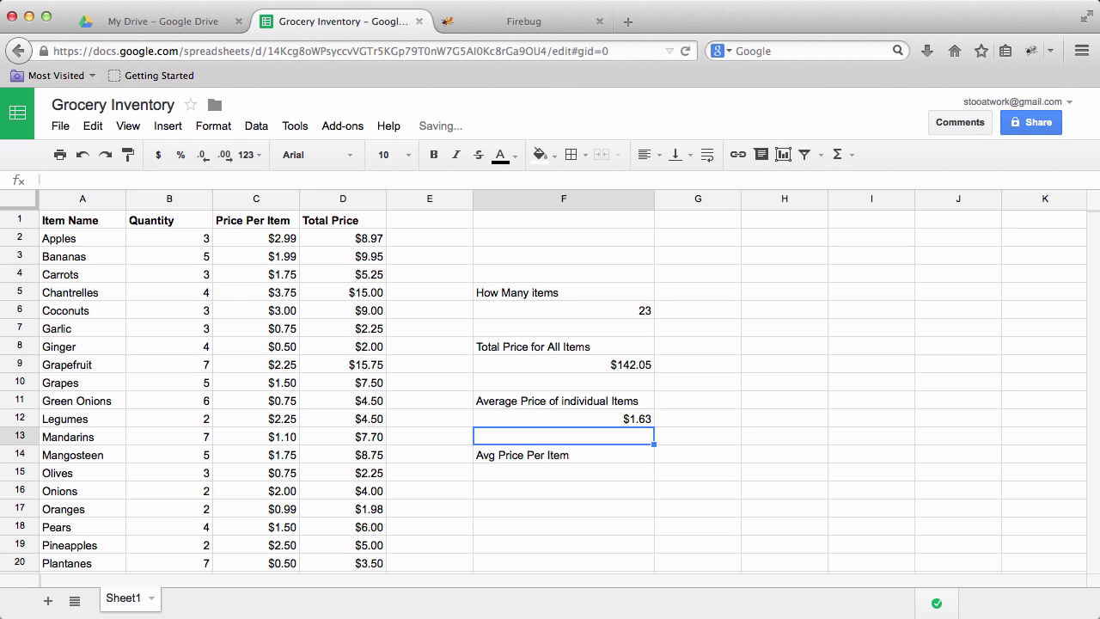
Insert the AVERAGE function in cell F15, under "Avg Price Per Item", with the total price range D2:D24
click(538, 473)
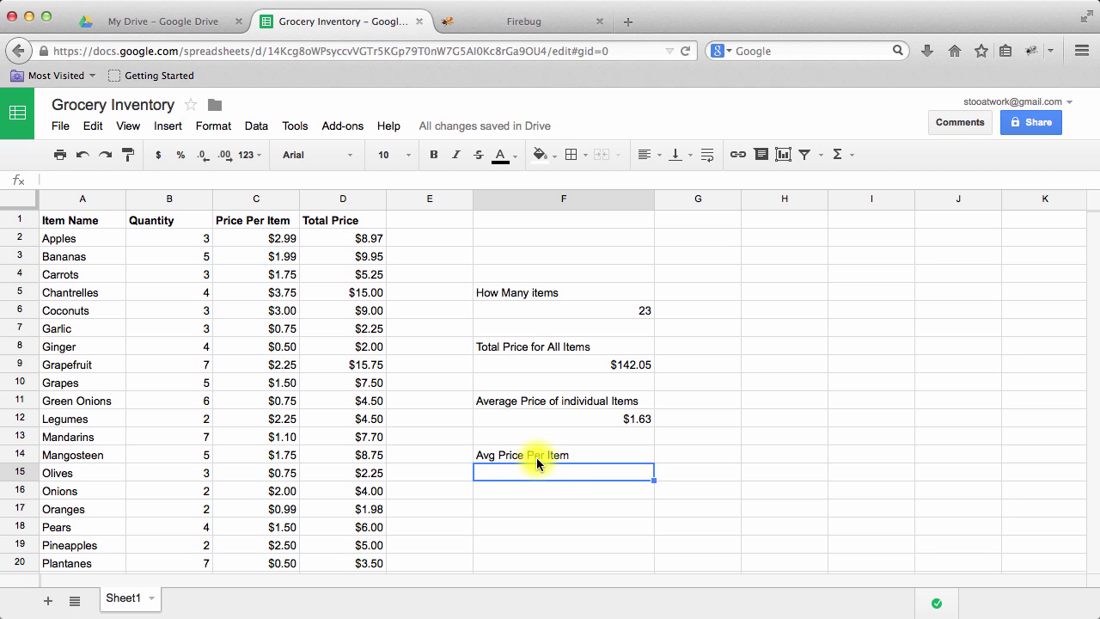
text(=)
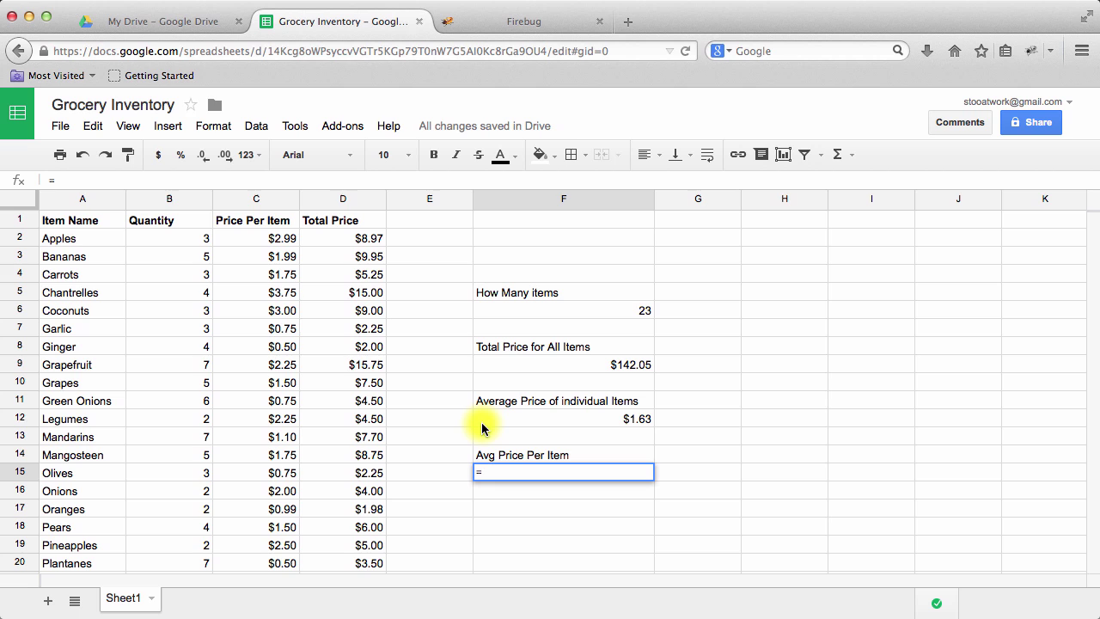
key(Escape)
click(841, 154)
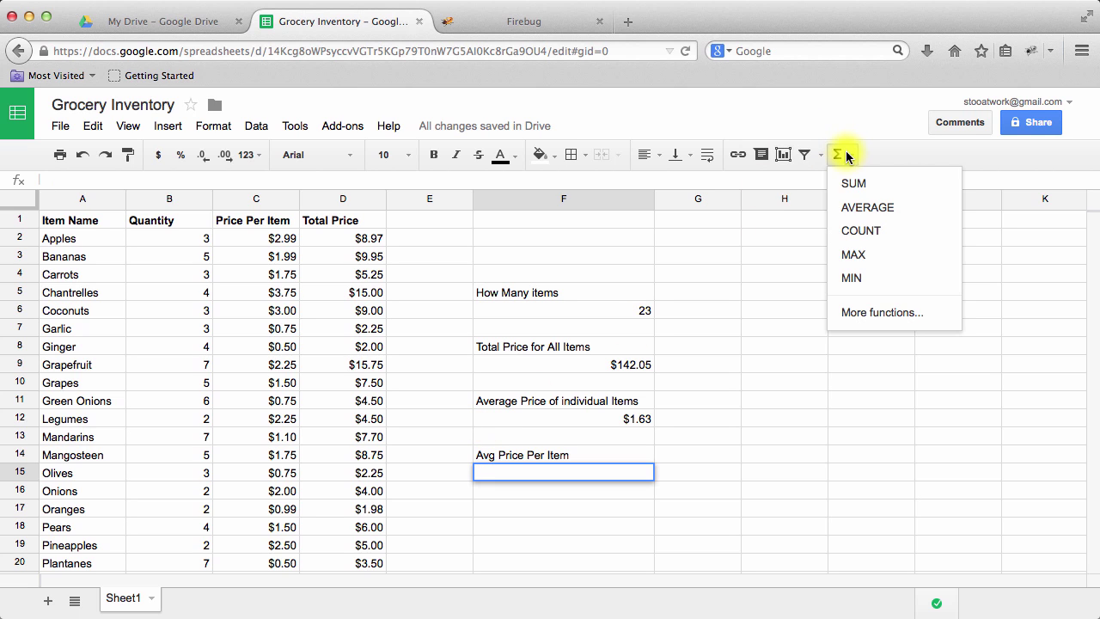
click(864, 211)
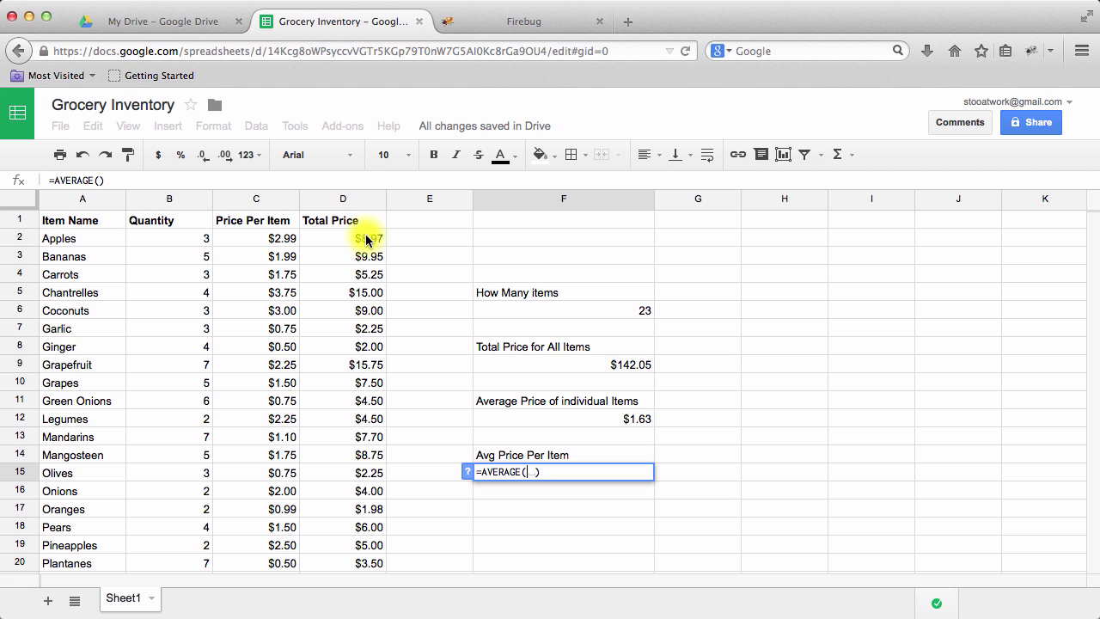
drag(366, 239, 365, 472)
key(Return)
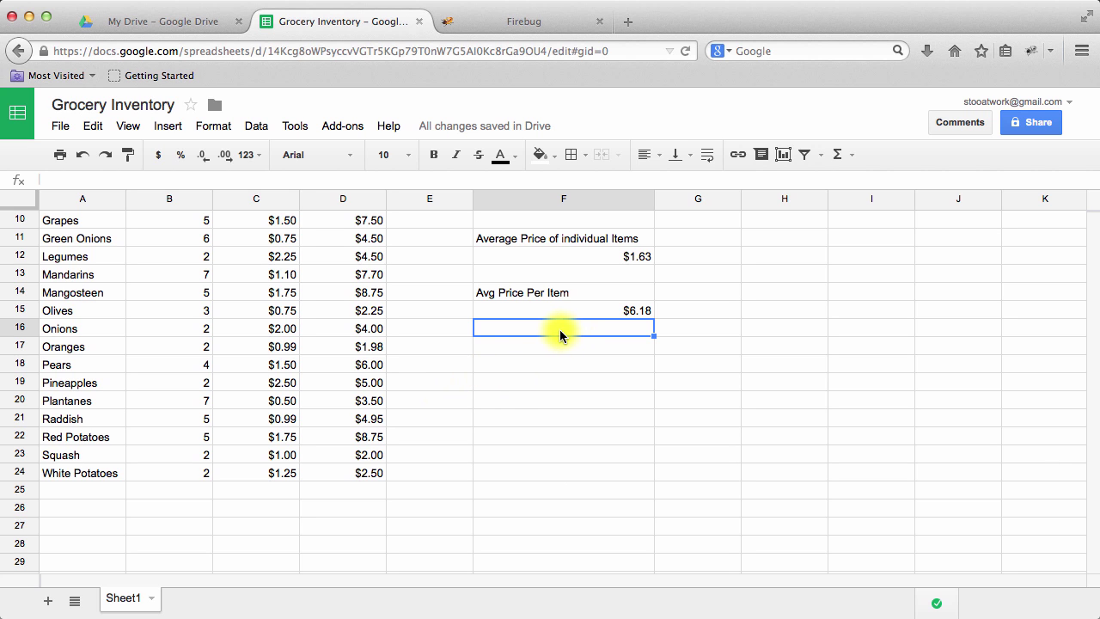
Enter the cross-check formula =F9/F6 in cell F16 and compare it with the average formula in F15
scroll(561, 335, down, 5)
scroll(561, 339, up, 8)
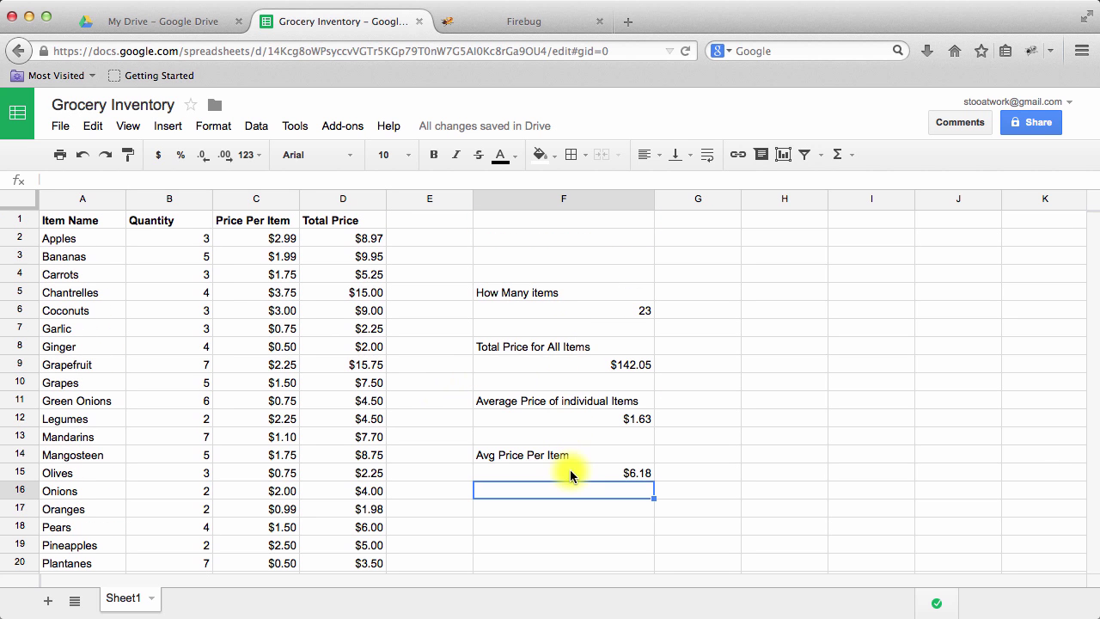
text(=)
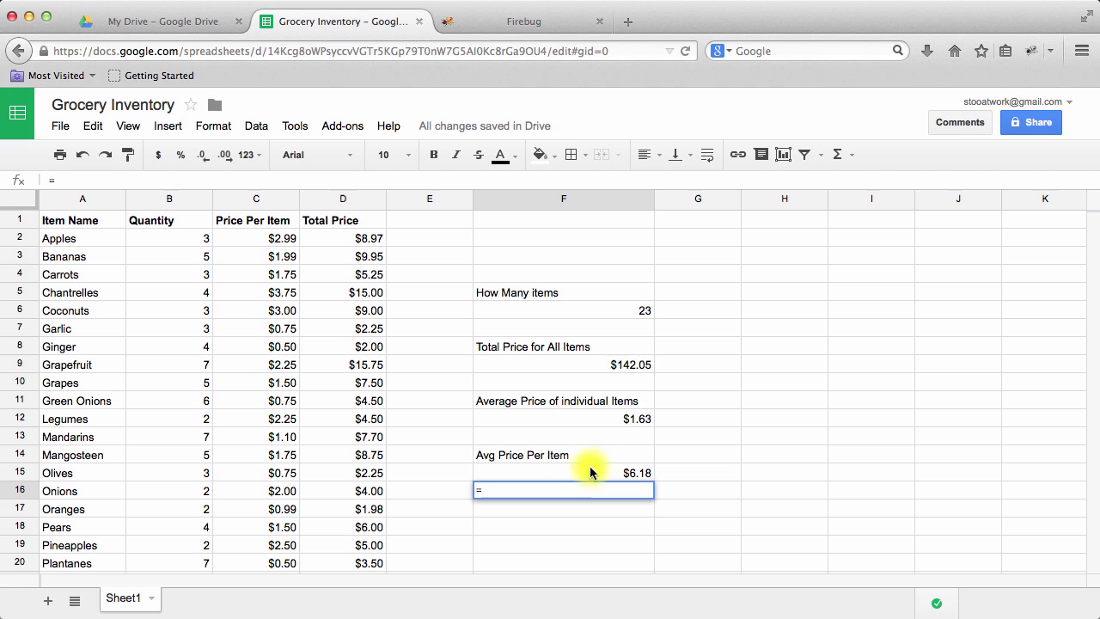
click(621, 367)
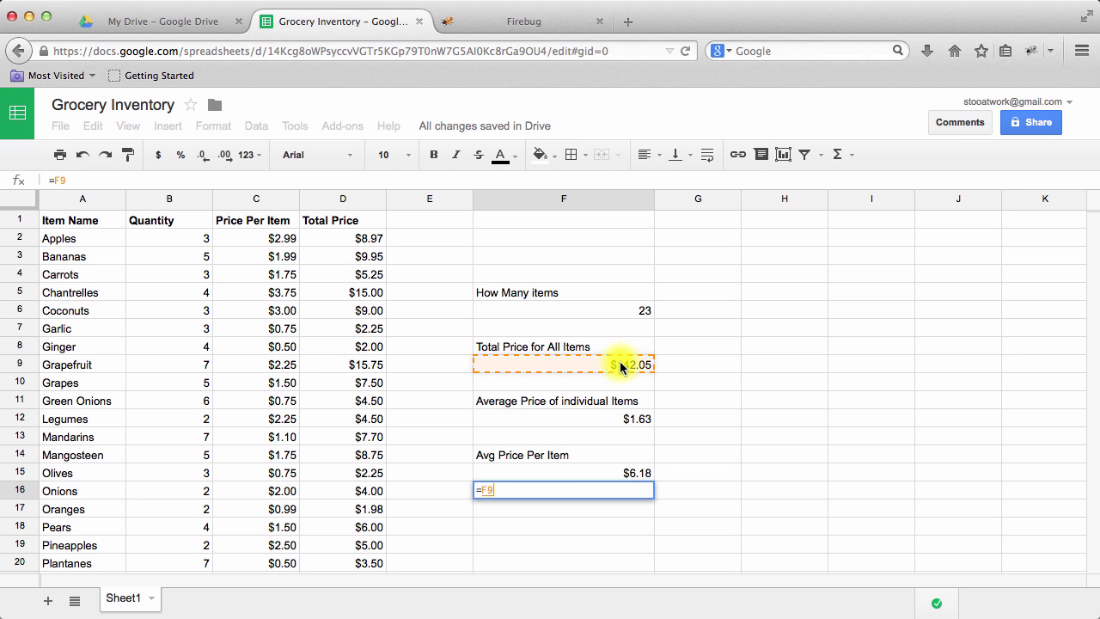
text(/)
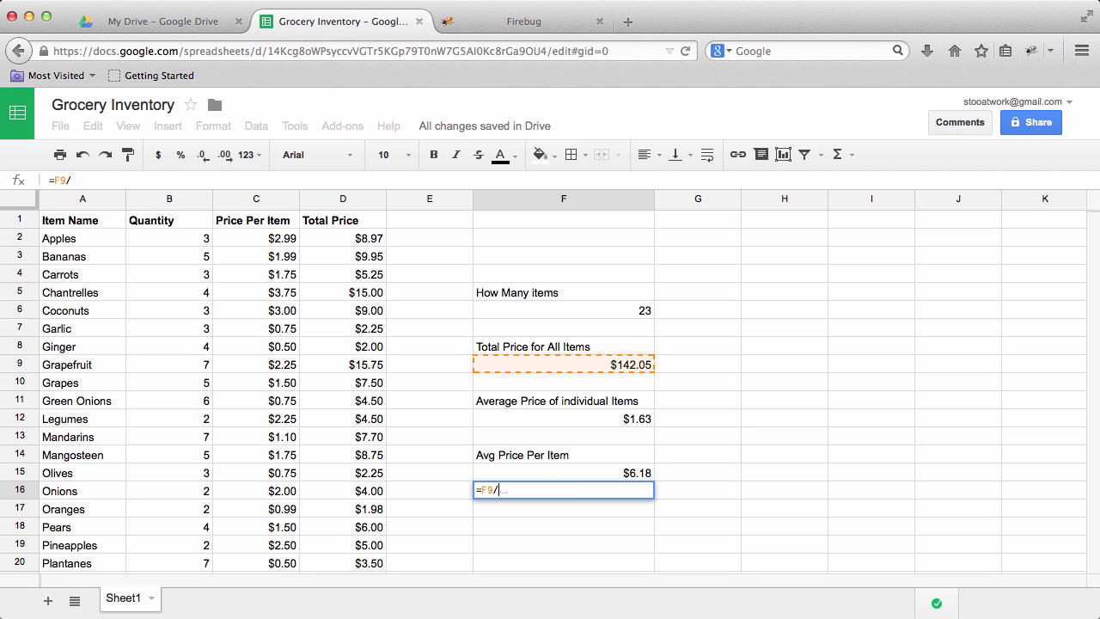
click(631, 315)
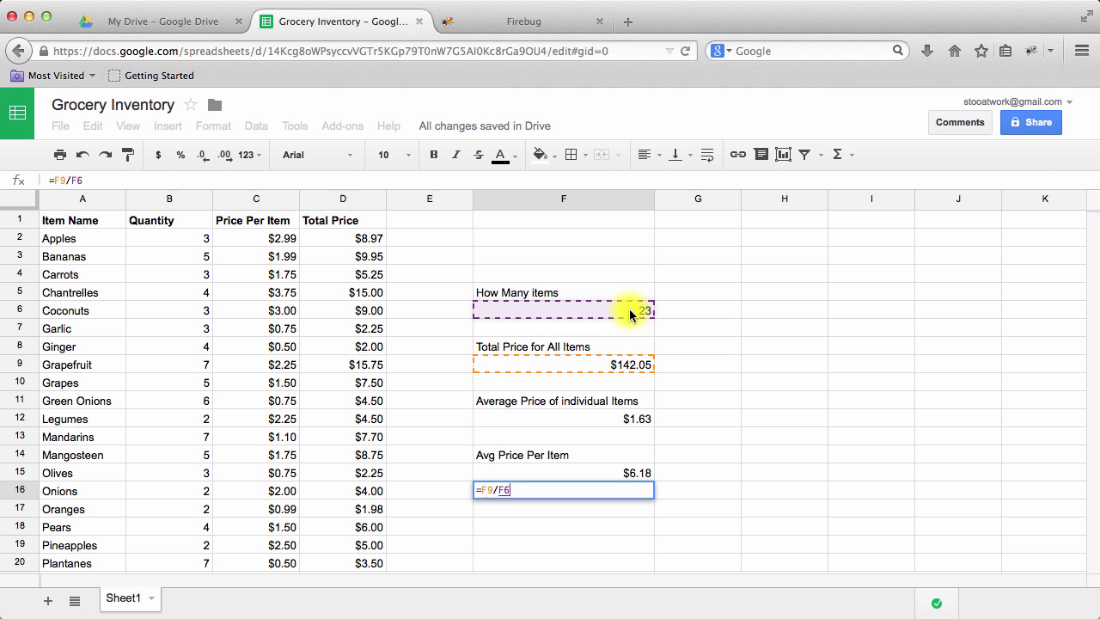
key(Return)
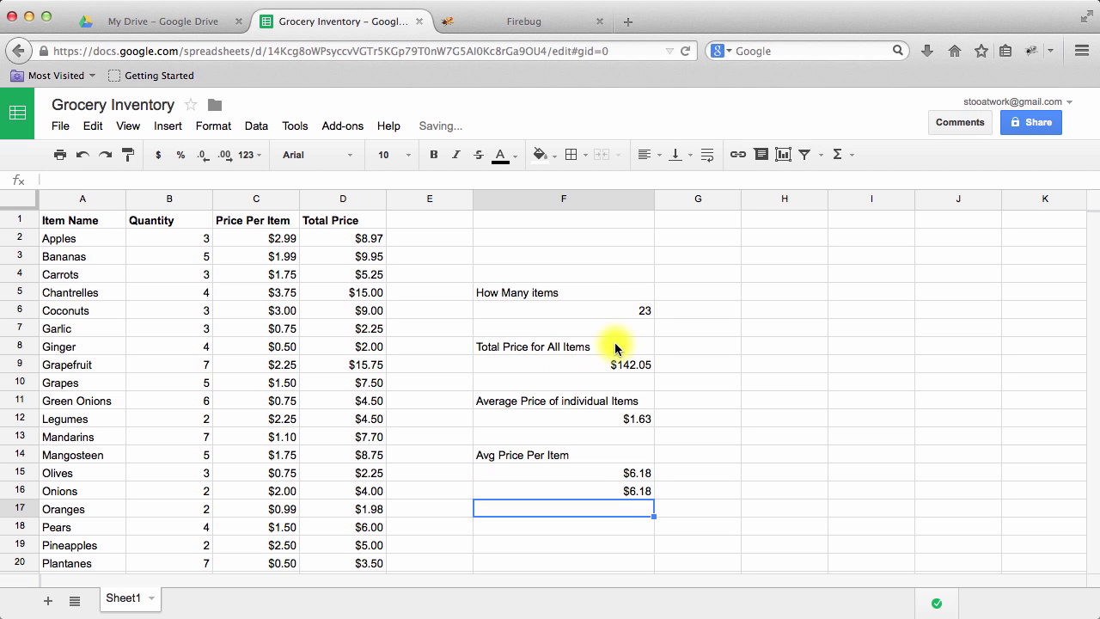
click(606, 474)
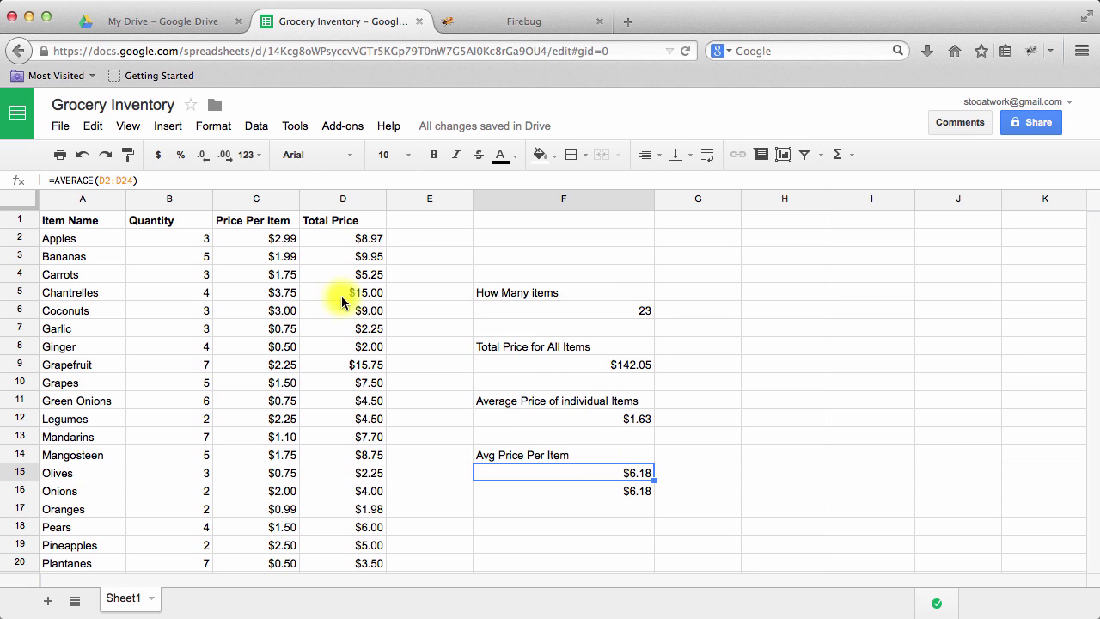
click(542, 492)
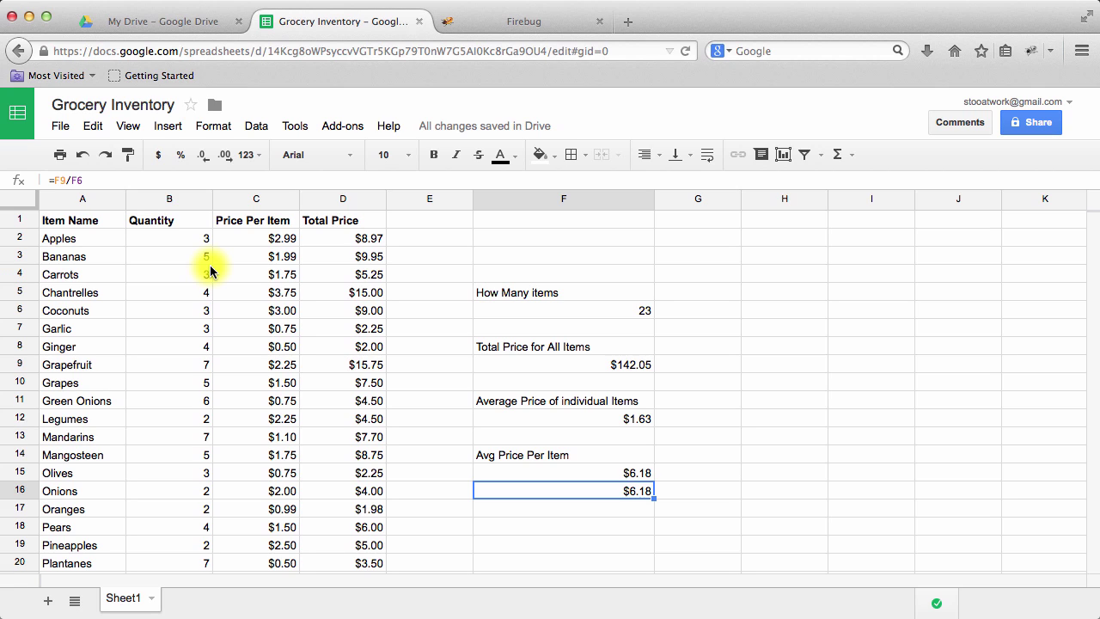
click(69, 133)
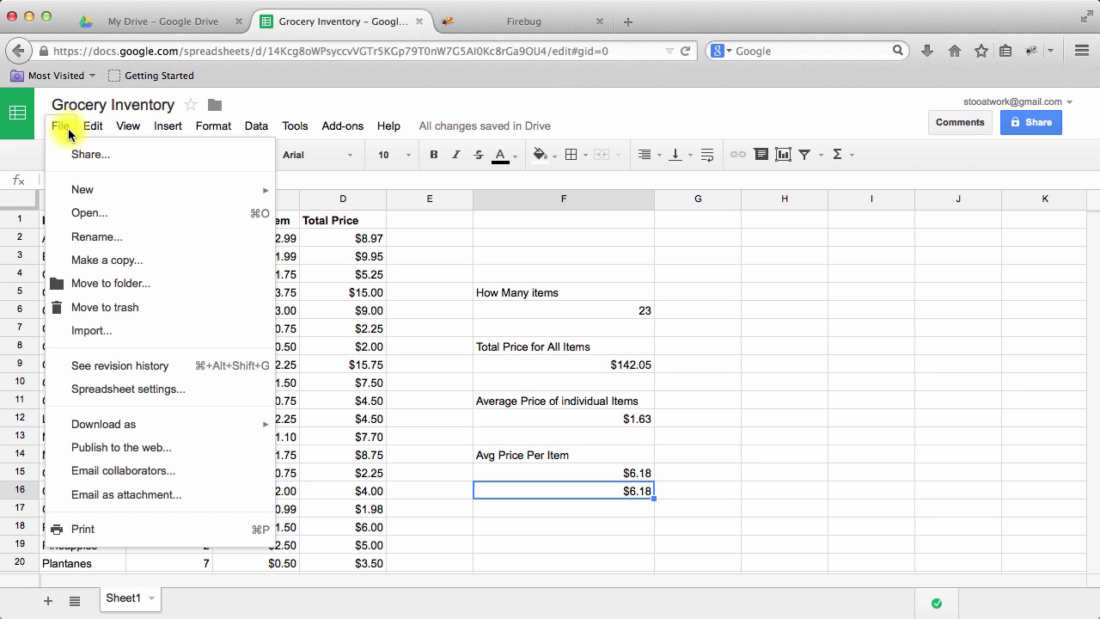
mouse_move(135, 427)
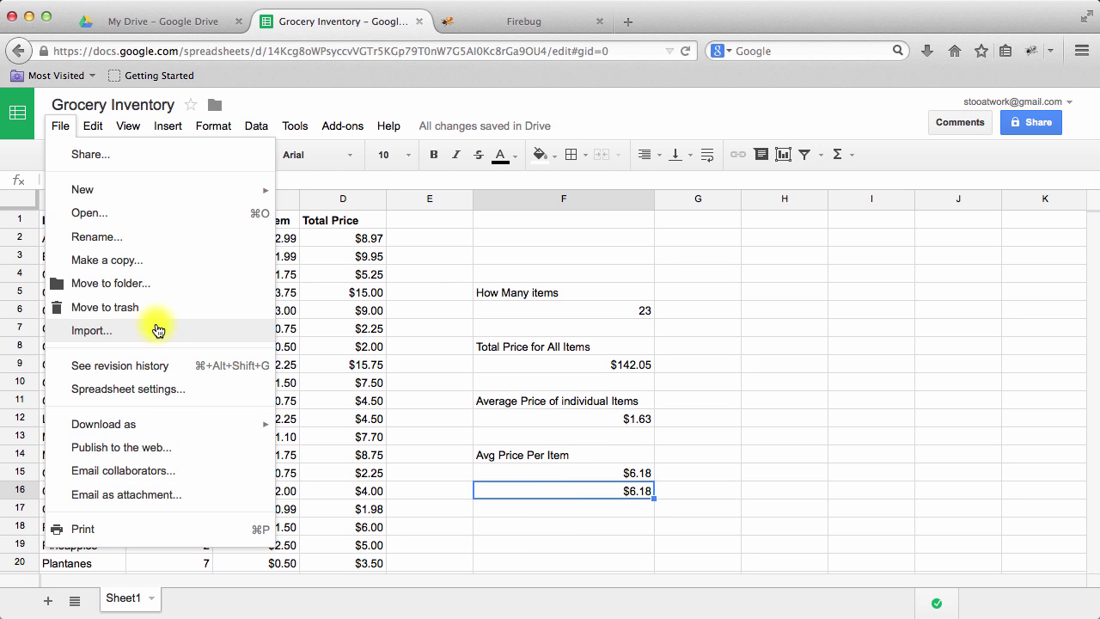
click(62, 129)
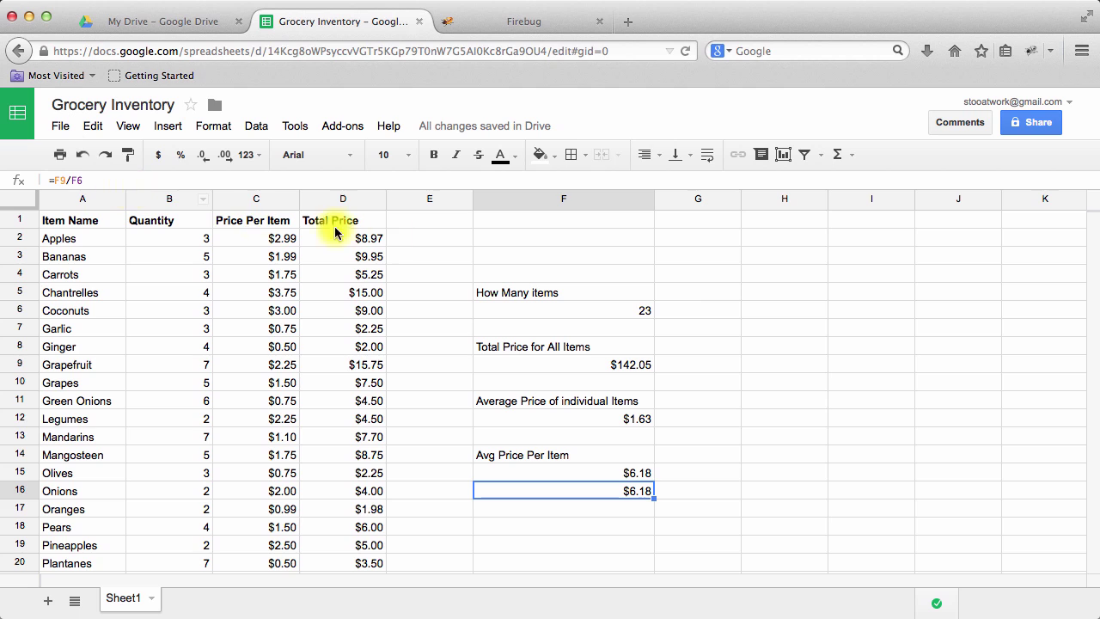